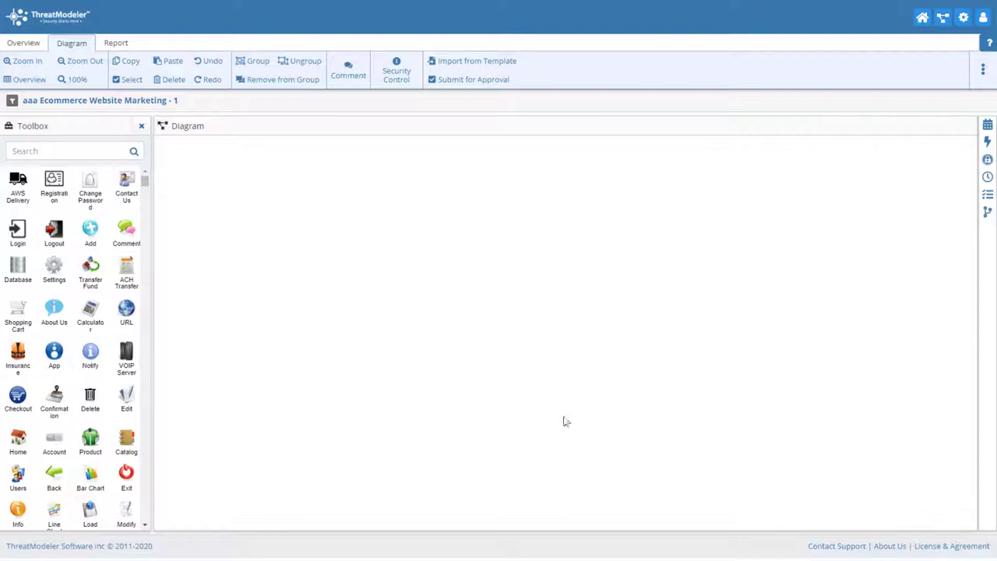
- Place an AWS Application node from the 'app' search and label it 'Website Front End'
left_click(81, 151)
type("app")
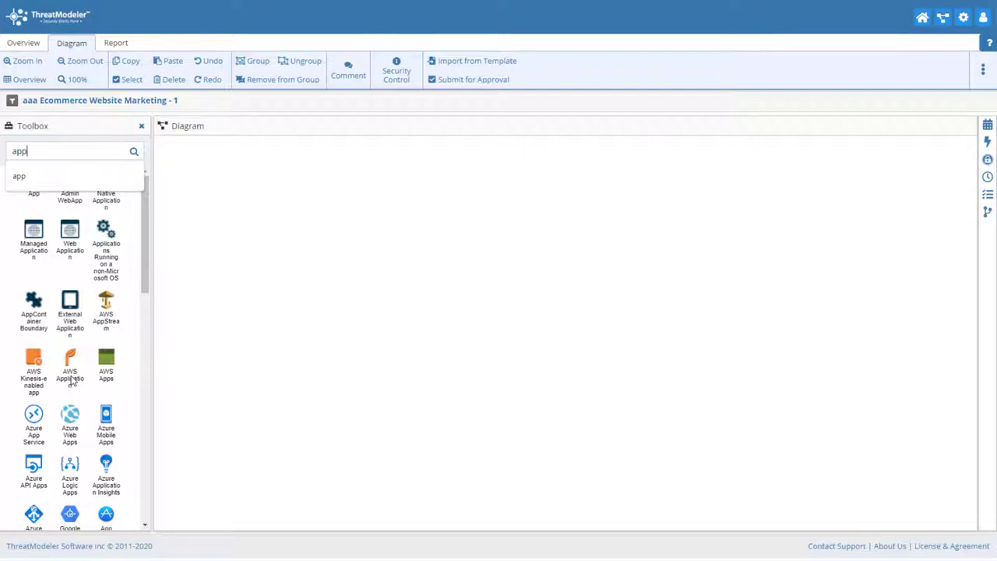
left_click_drag(72, 368, 169, 311)
left_click(182, 340)
double_click(183, 341)
type("Website Fronte")
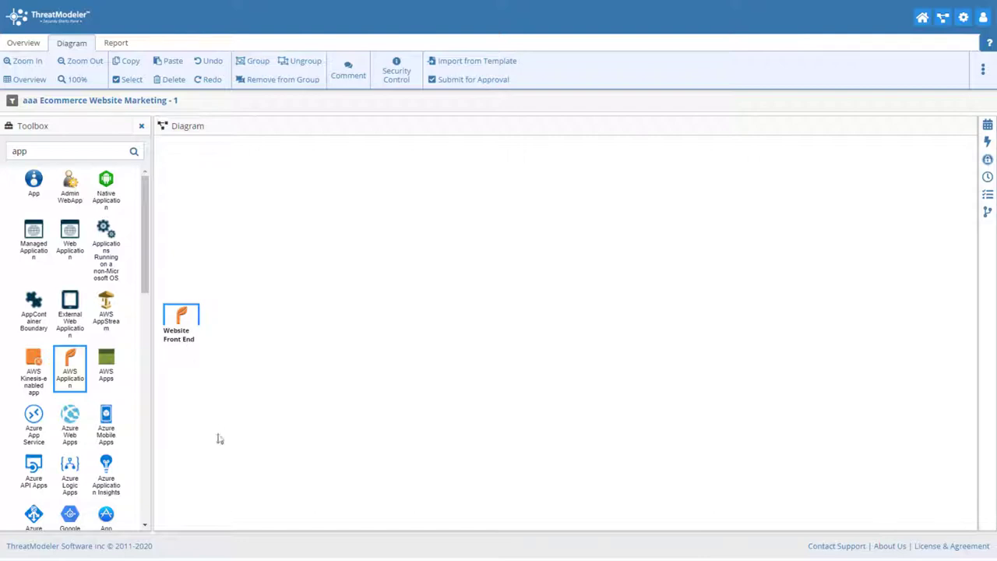
left_click(188, 394)
- Add a second AWS Application node labelled 'Recommendations'
left_click_drag(71, 378, 264, 321)
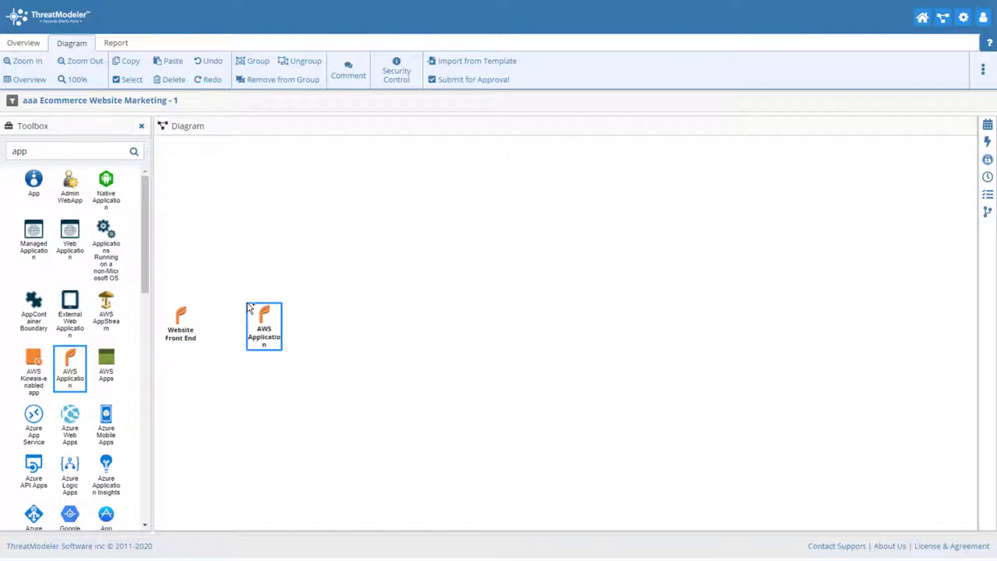
double_click(265, 335)
type("Recommendations")
left_click(267, 376)
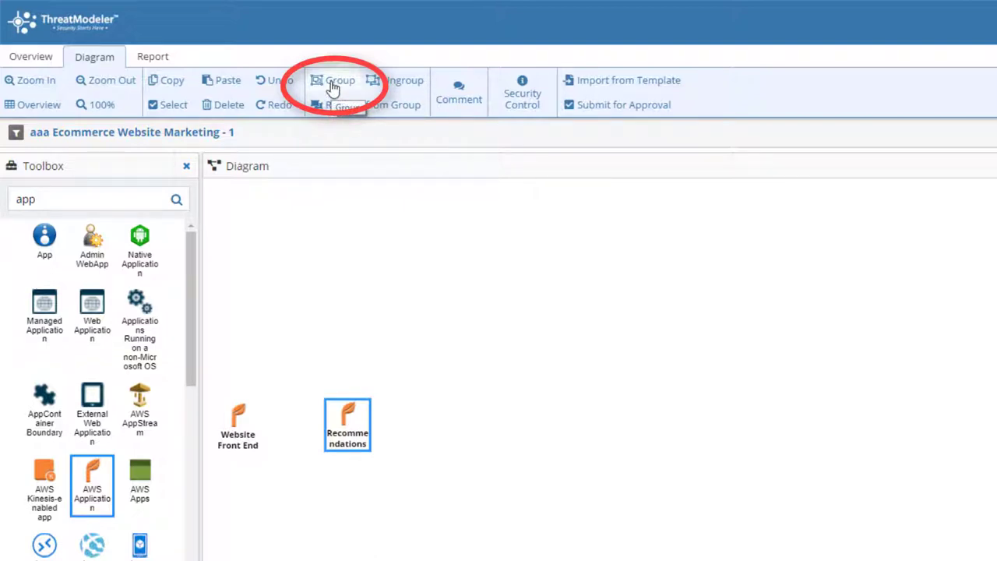
- Group the Recommendations node and make the group an AWS Elastic Beanstalk container
left_click(333, 82)
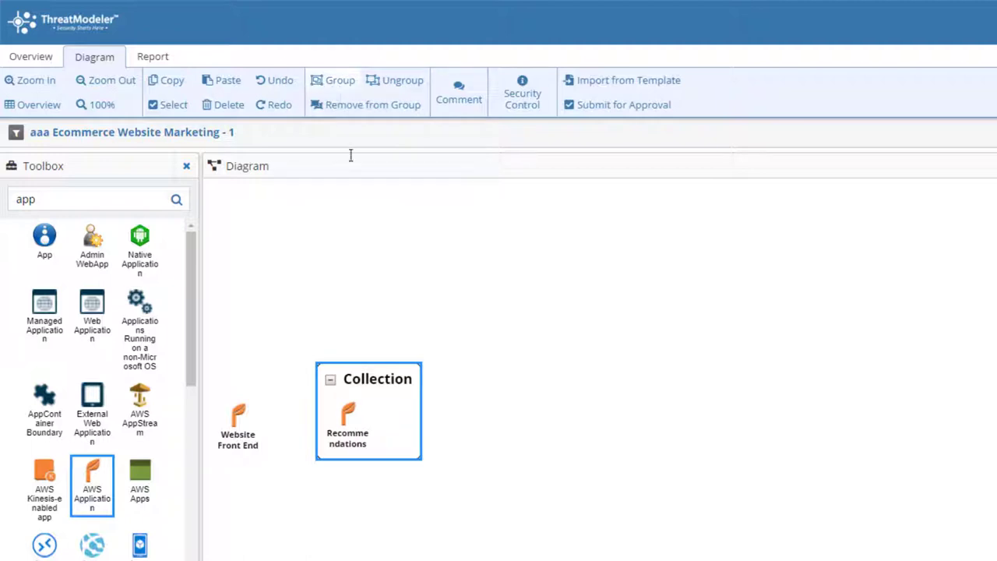
right_click(381, 381)
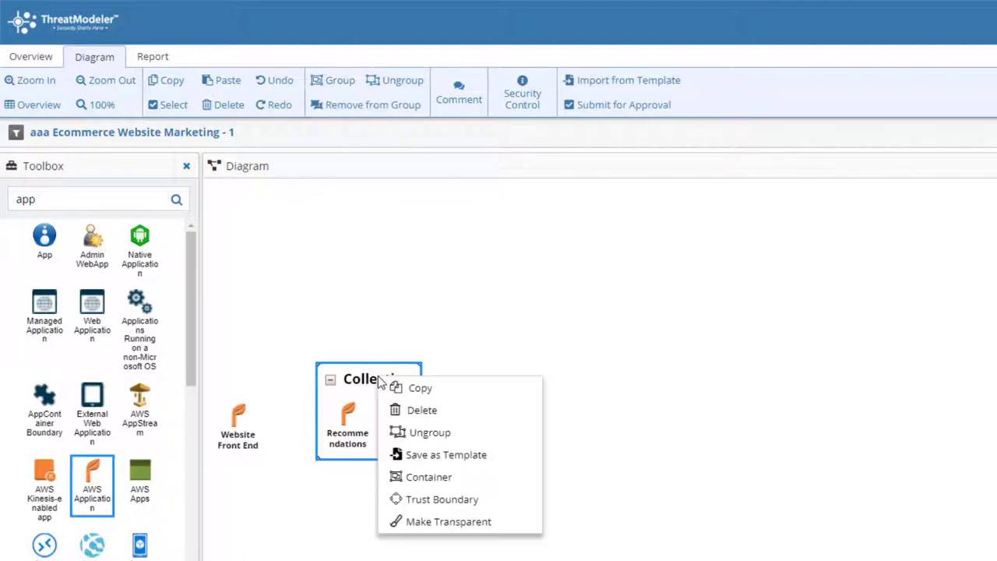
left_click(427, 477)
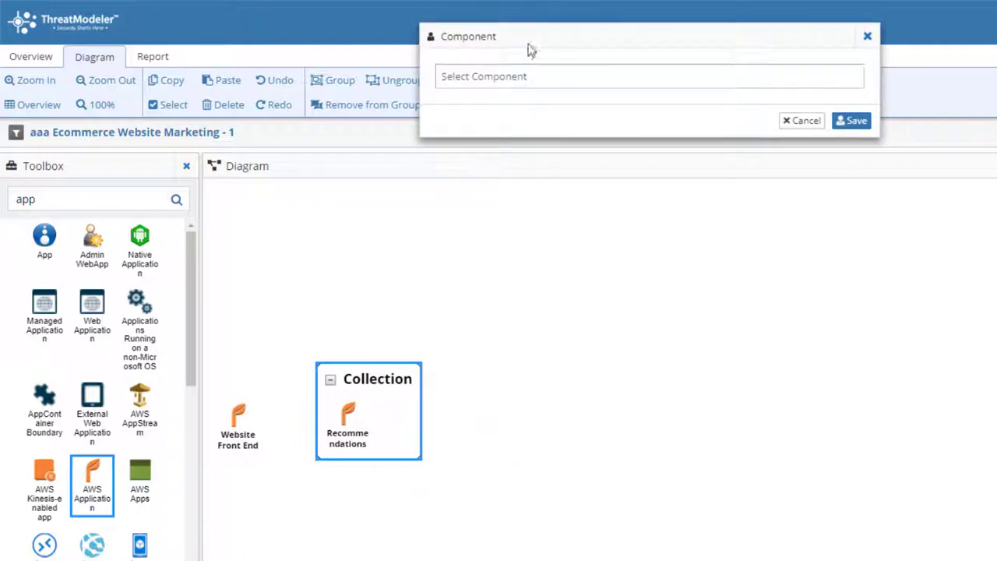
left_click(512, 74)
type("B")
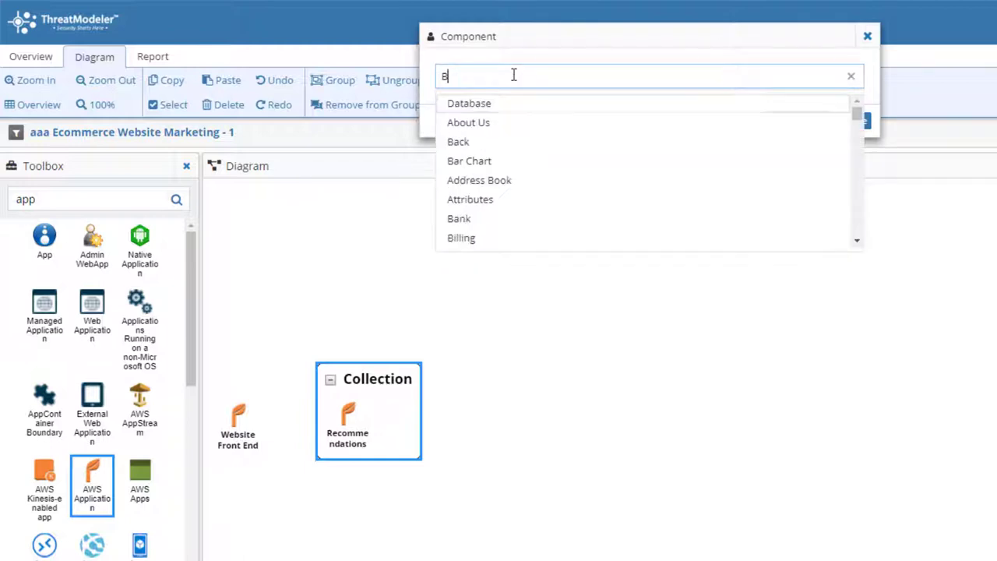
type("ean")
left_click(512, 104)
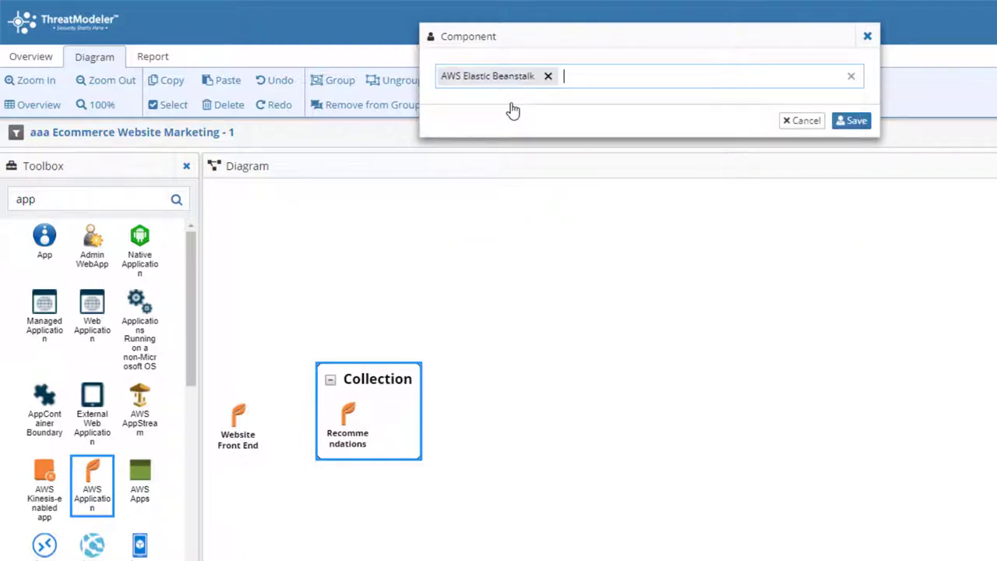
left_click(852, 120)
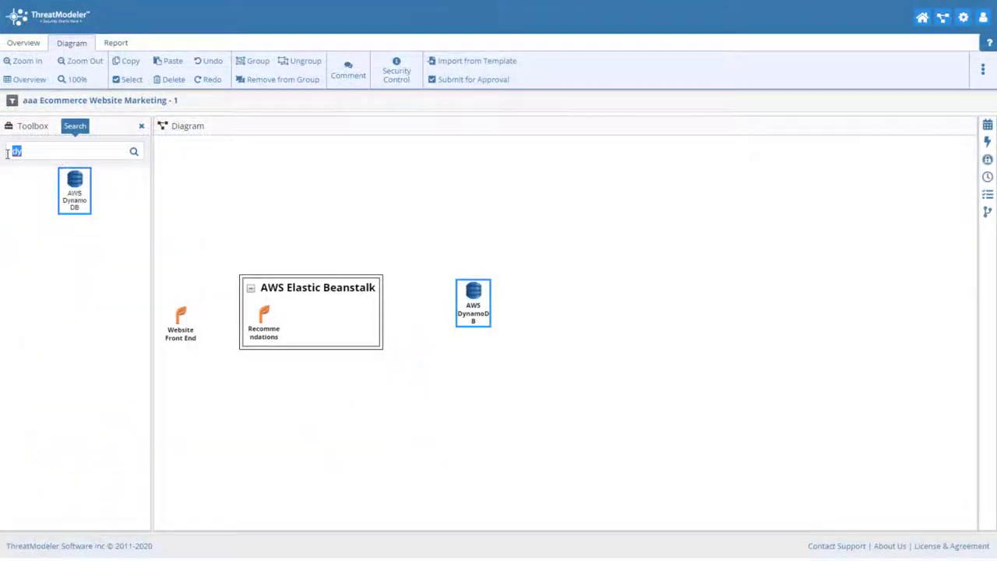
- Add an AWS EMR node and wrap it in a Web Server container
type("em")
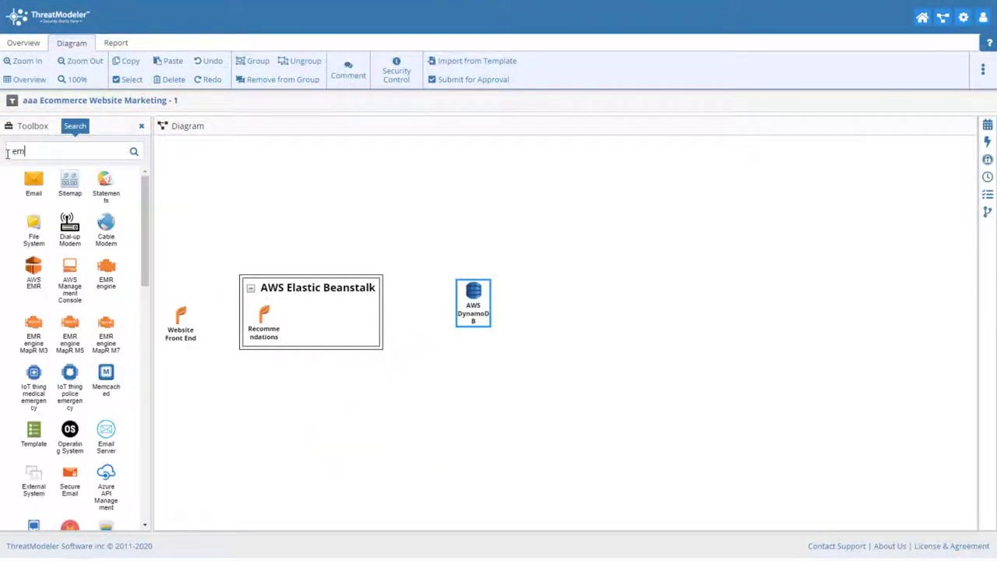
type("r")
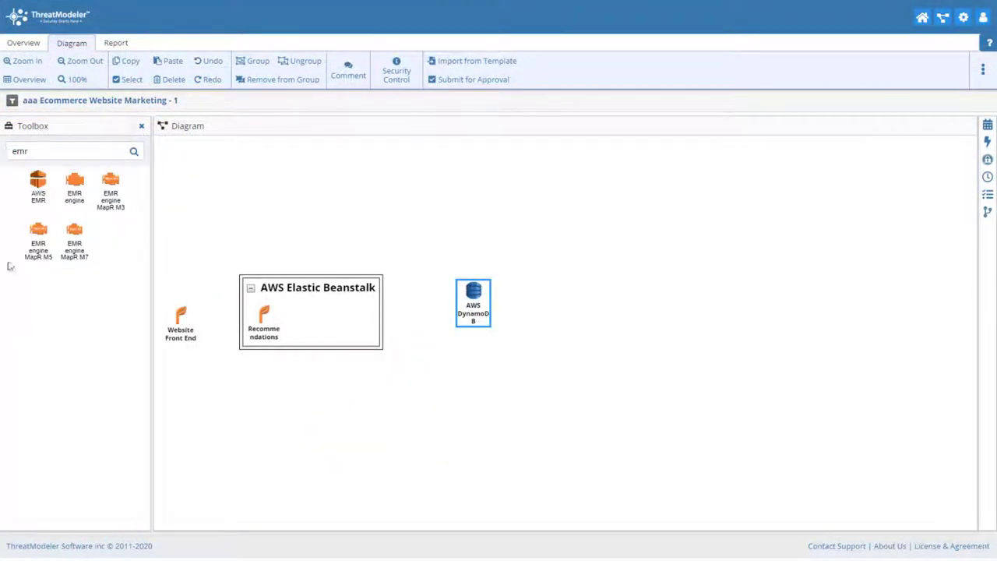
left_click_drag(39, 191, 460, 444)
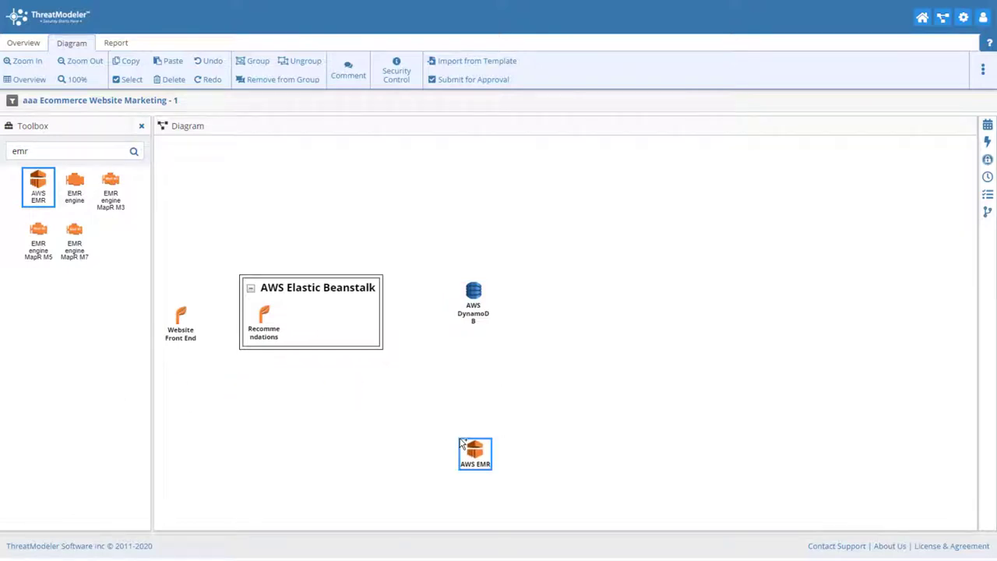
left_click(258, 61)
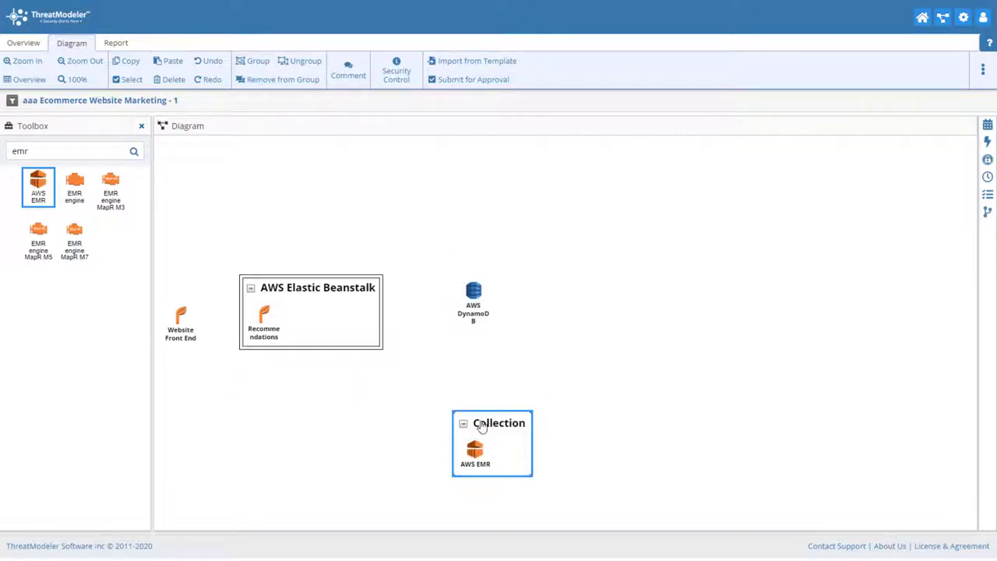
right_click(481, 425)
left_click(519, 497)
type("web")
left_click(373, 165)
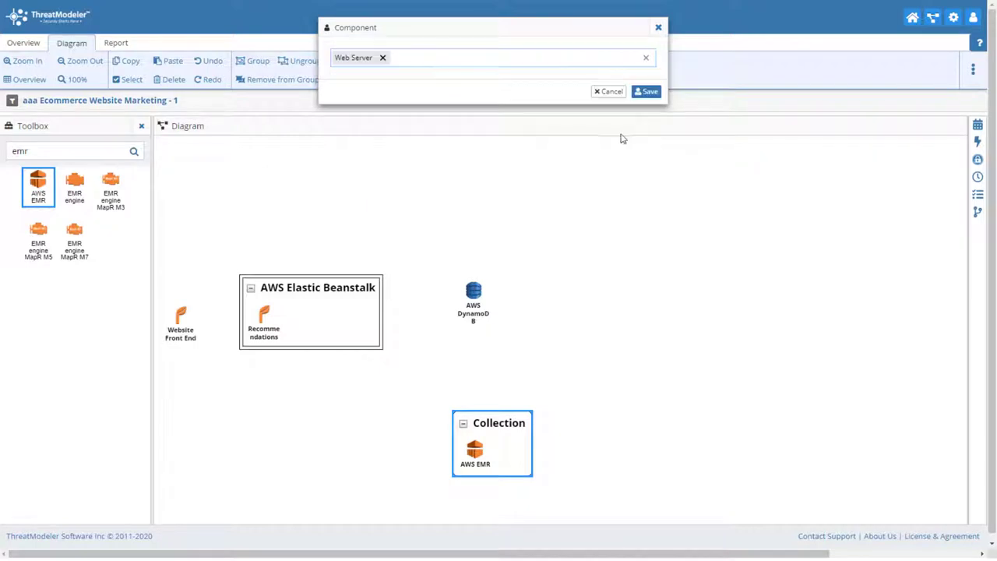
left_click(649, 92)
- Add AWS EBS and group it with Web Server as an AWS EC2 trust boundary
left_click_drag(31, 151, 4, 158)
type("ebs")
left_click_drag(74, 183, 550, 440)
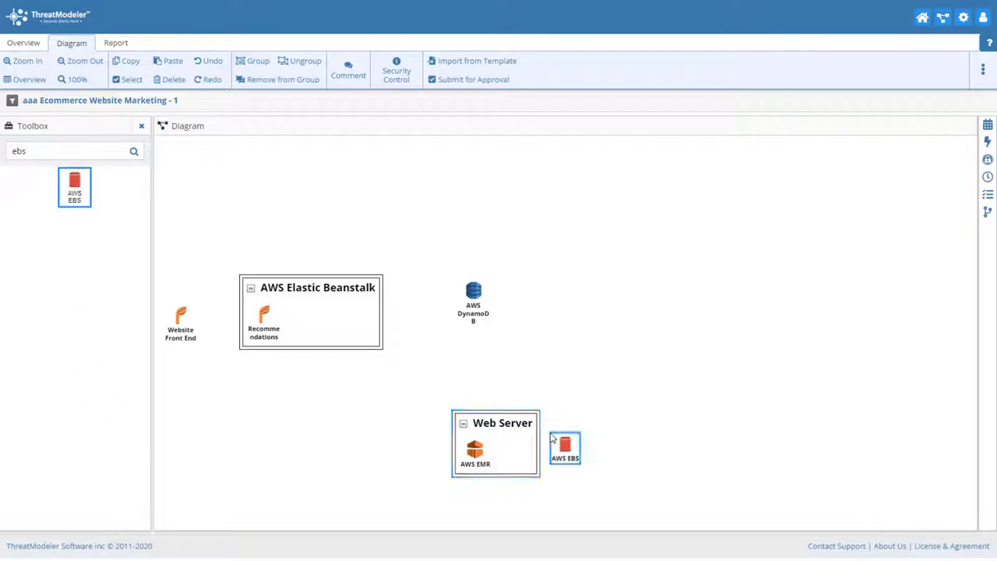
left_click(251, 62)
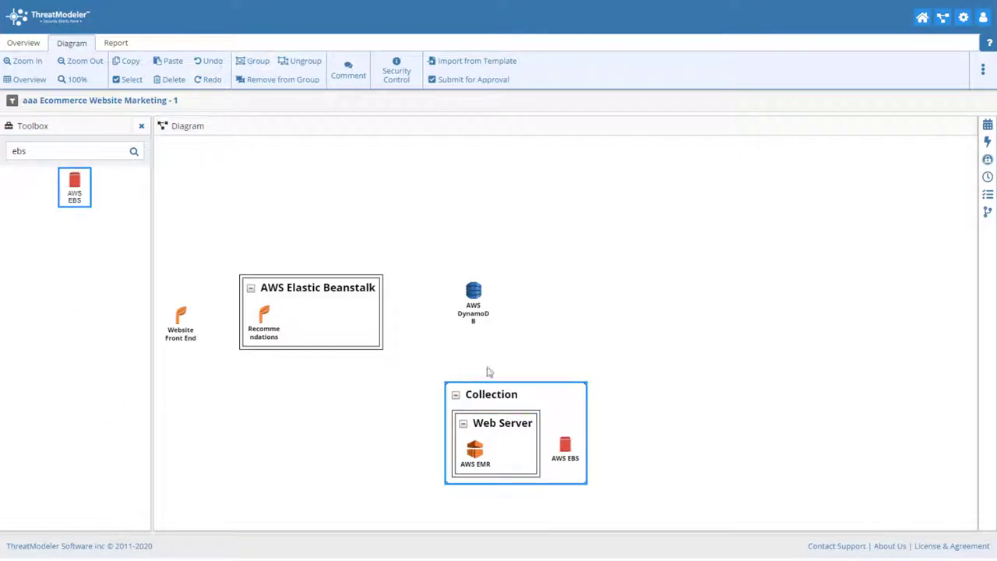
right_click(483, 398)
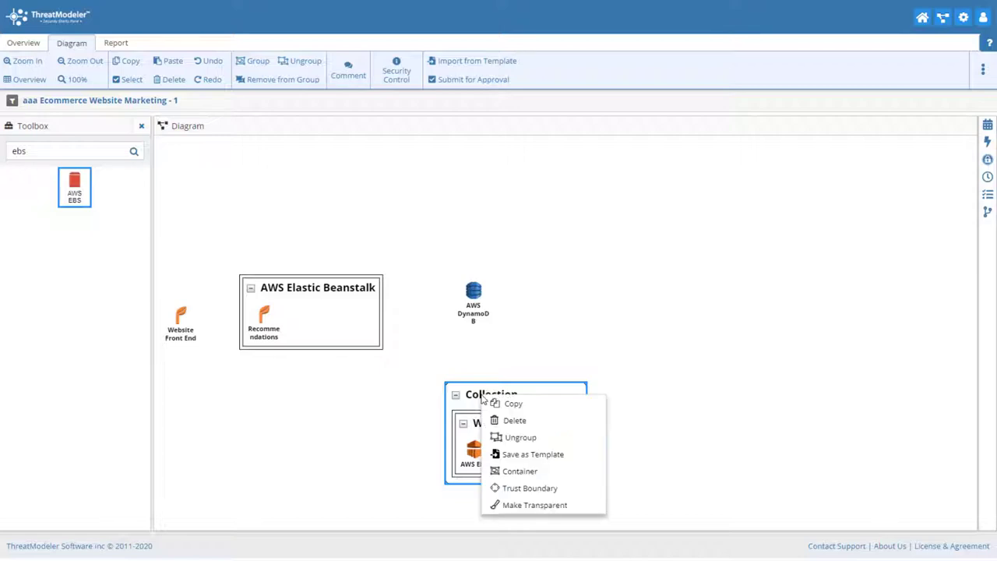
left_click(529, 488)
left_click(439, 58)
type("ec")
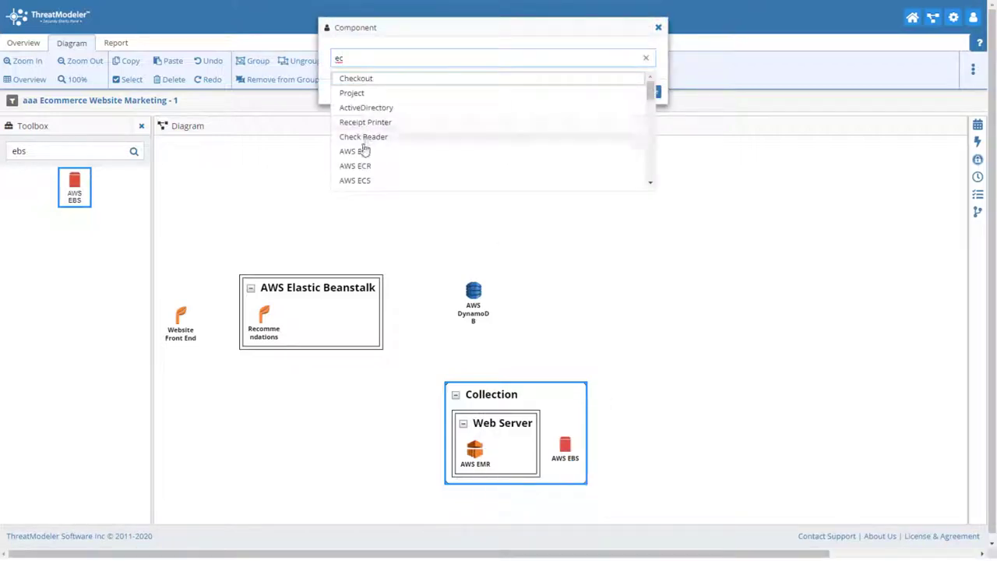
left_click(394, 151)
left_click(650, 92)
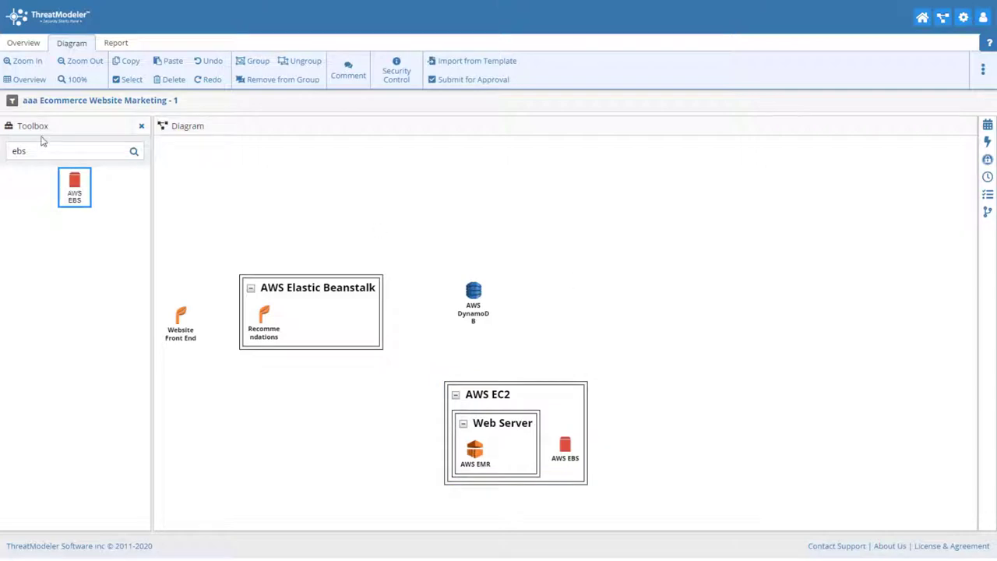
- Place a Database node from the 'da' search and label it 'Front End S3'
double_click(16, 151)
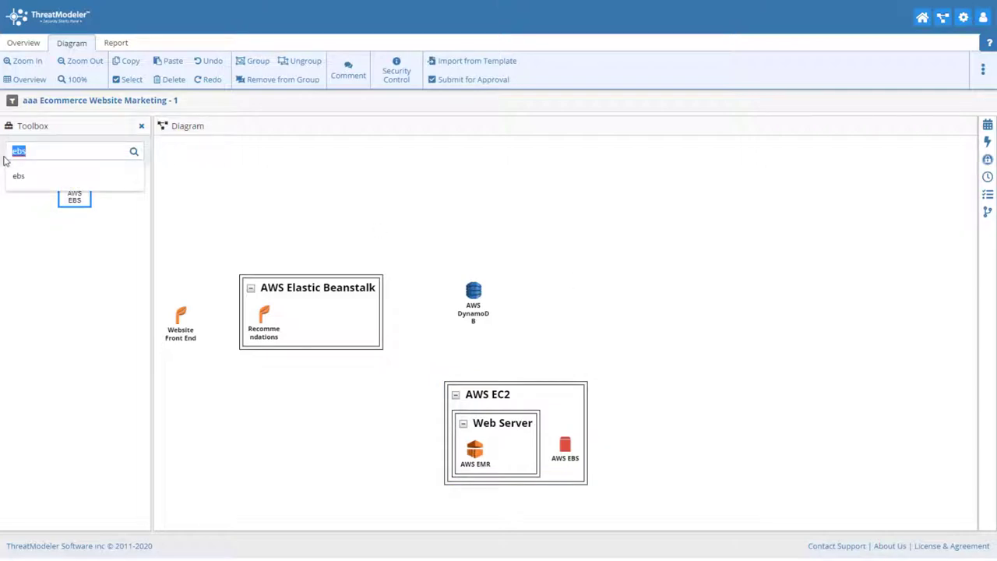
type("da")
left_click_drag(33, 183, 295, 426)
double_click(309, 447)
type("Front End S3")
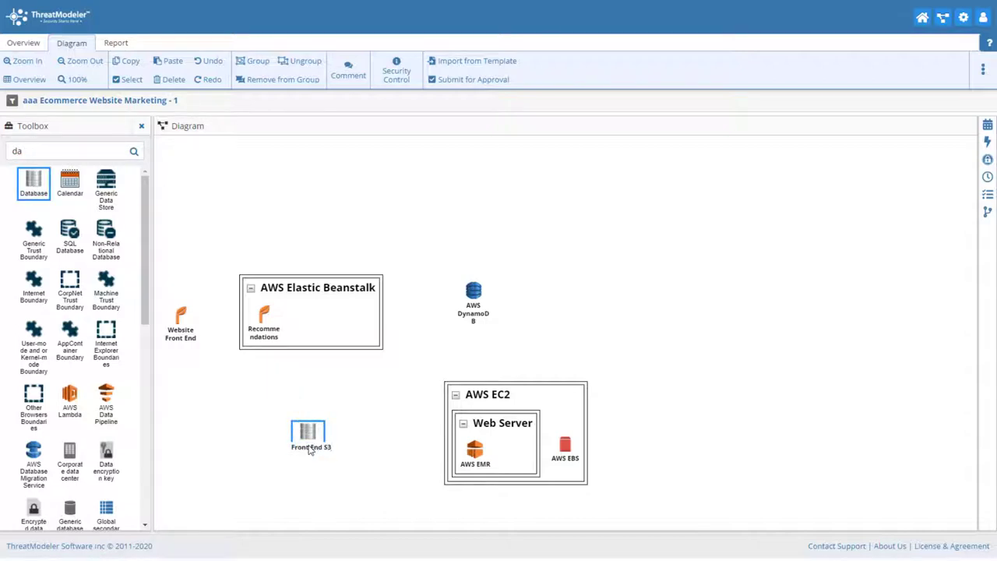
key("Return")
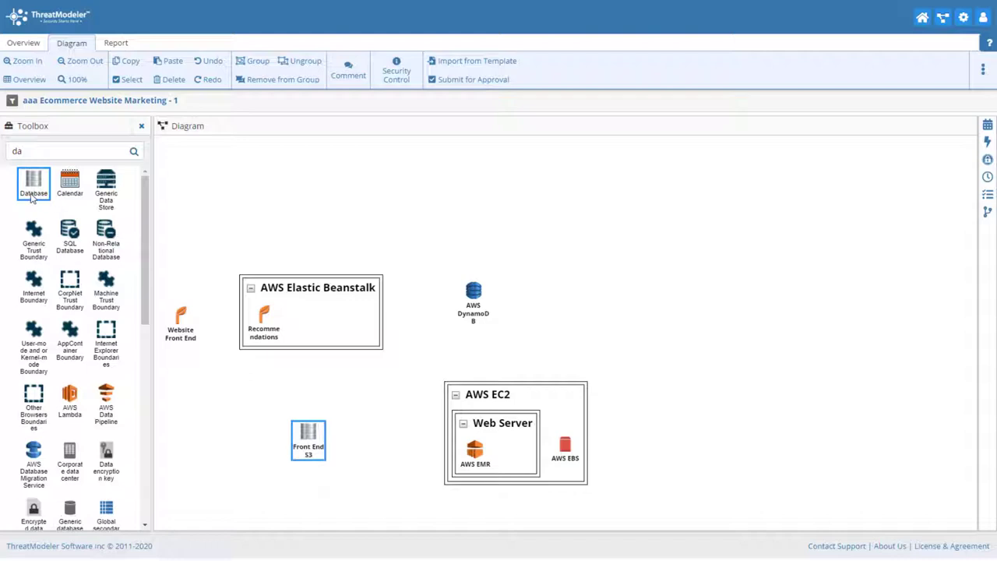
- Add two more Database nodes on the right labelled 'RDS Slave' and 'RDS Master'
left_click_drag(32, 198, 686, 438)
left_click(684, 440)
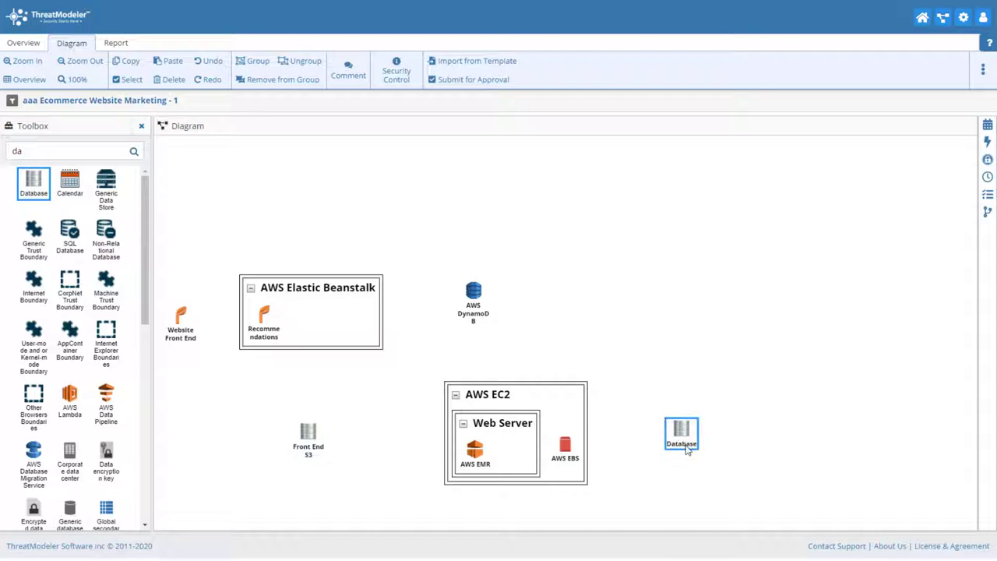
double_click(681, 444)
type("RDS Slave")
key("Return")
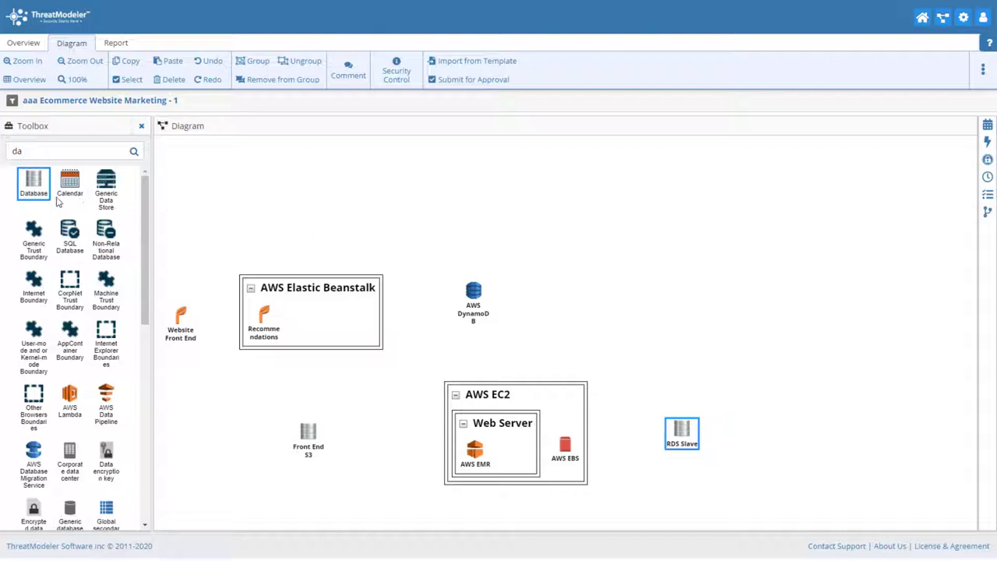
left_click_drag(44, 198, 668, 481)
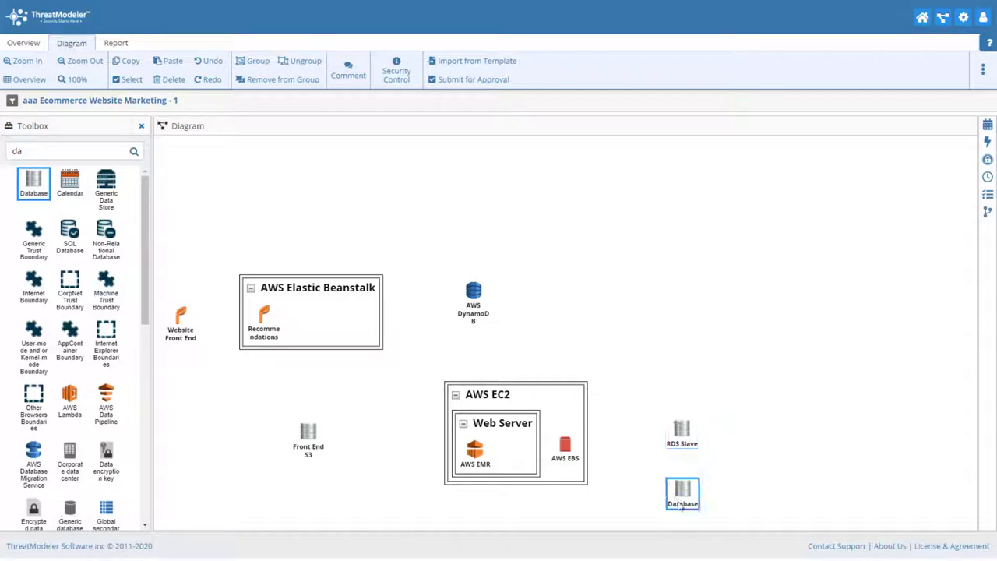
double_click(680, 504)
type("RDS Master")
key("Return")
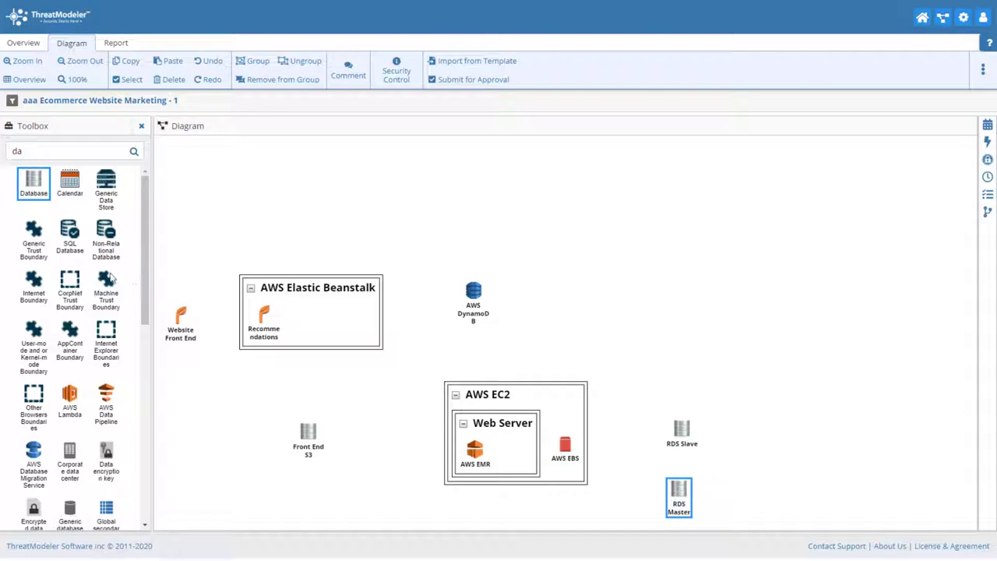
key("BackSpace")
key("BackSpace")
- Add another AWS Application node at upper right labelled 'Marketing Mngt App'
type("app")
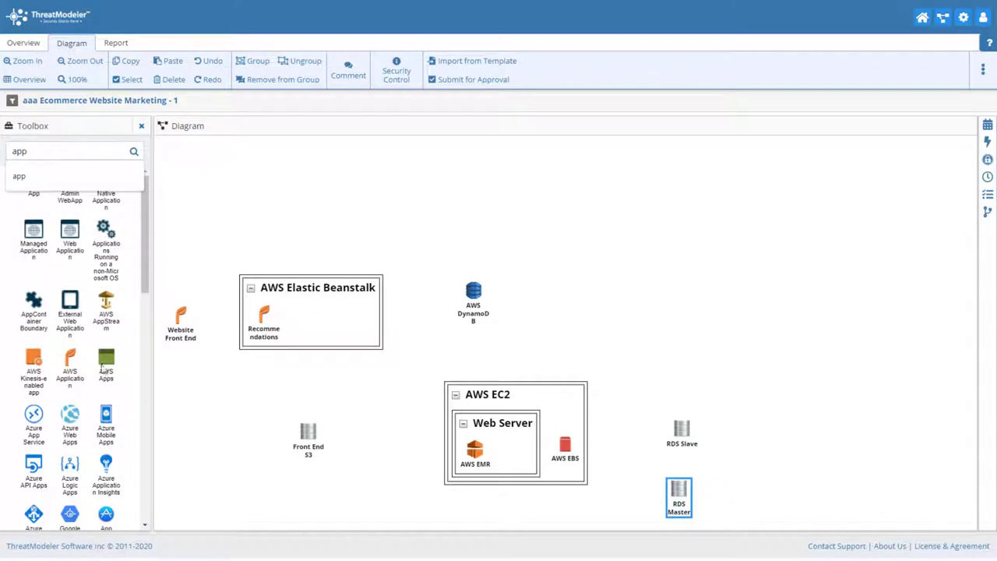
left_click_drag(69, 374, 653, 309)
double_click(665, 333)
type("Marketing Mngt App")
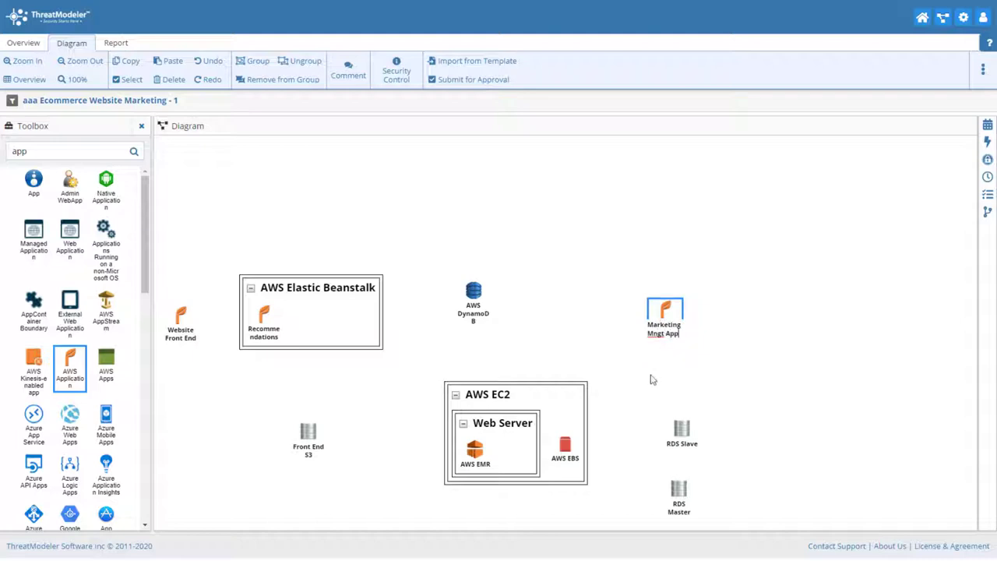
left_click(666, 331)
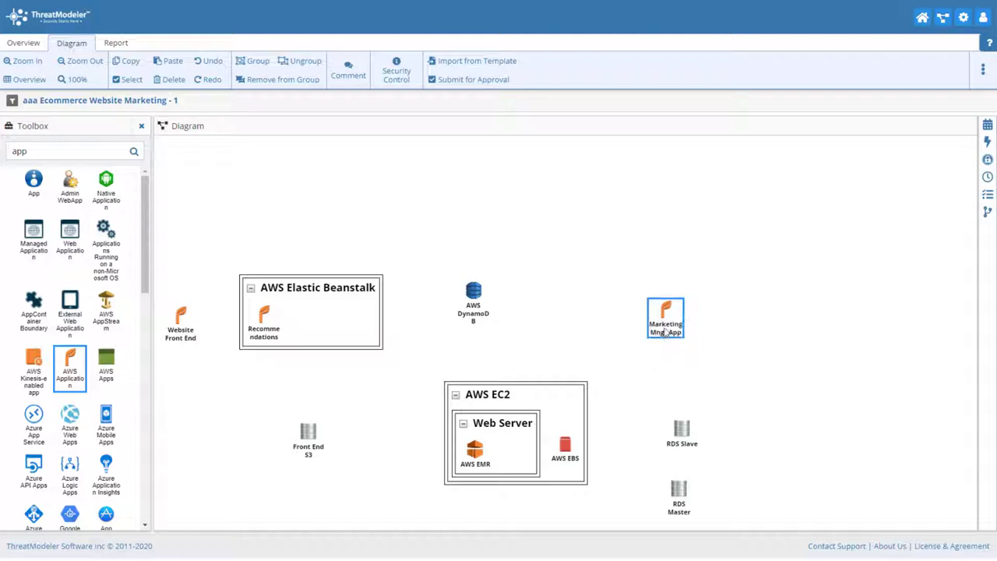
- Group Marketing Mngt App and set the group's component to AWS Elastic Beanstalk
left_click(254, 61)
right_click(676, 289)
left_click(705, 357)
left_click(453, 56)
type("bean")
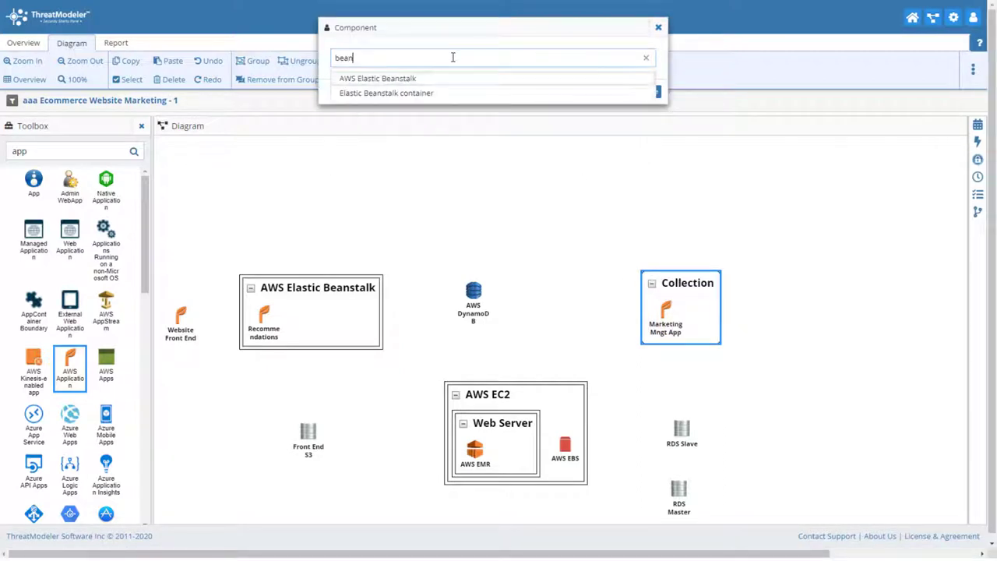
left_click(405, 75)
left_click(647, 91)
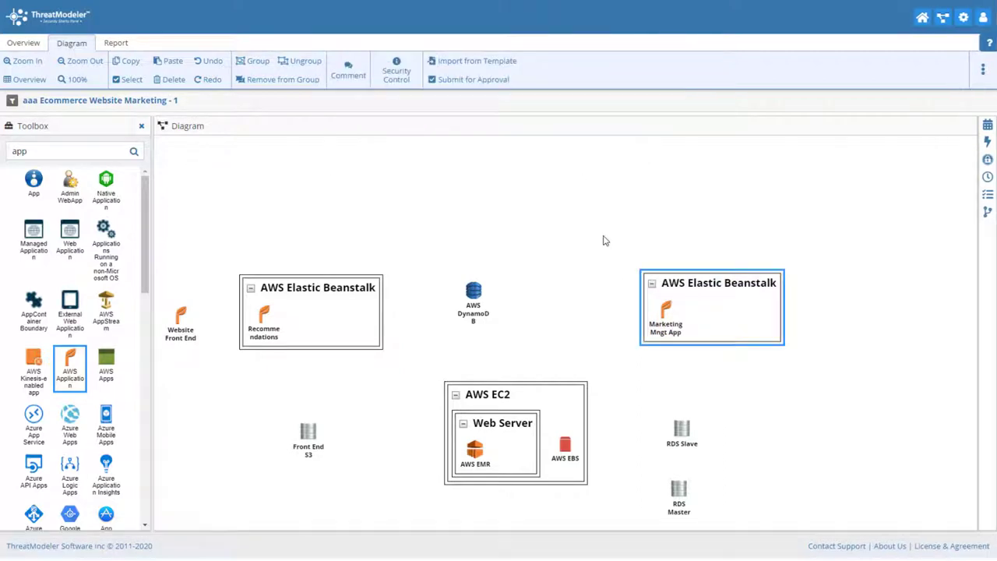
- Add AWS SES, a Marketing Manager user and a Customers users node to the diagram
double_click(62, 150)
type("ses")
left_click_drag(37, 201, 458, 181)
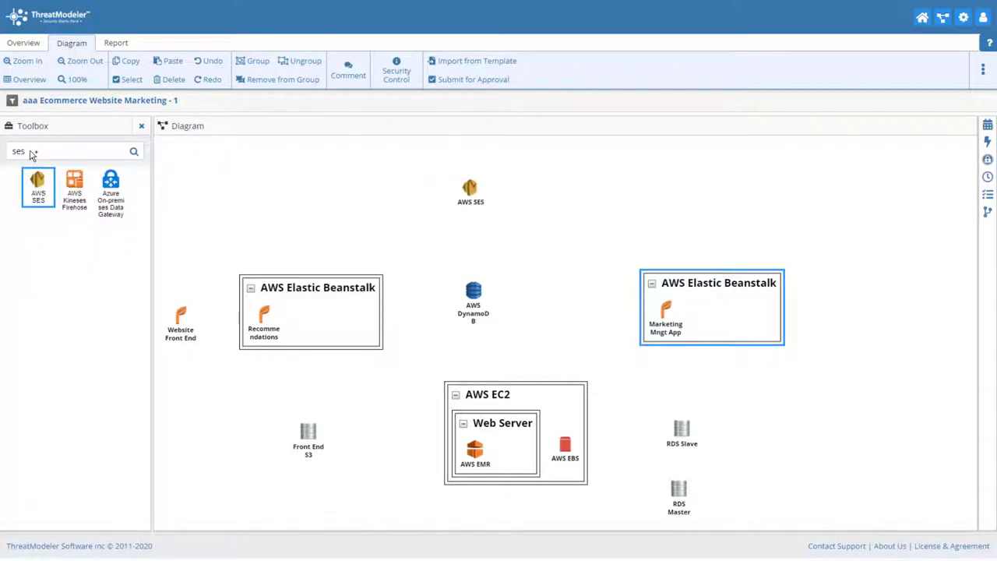
type("us")
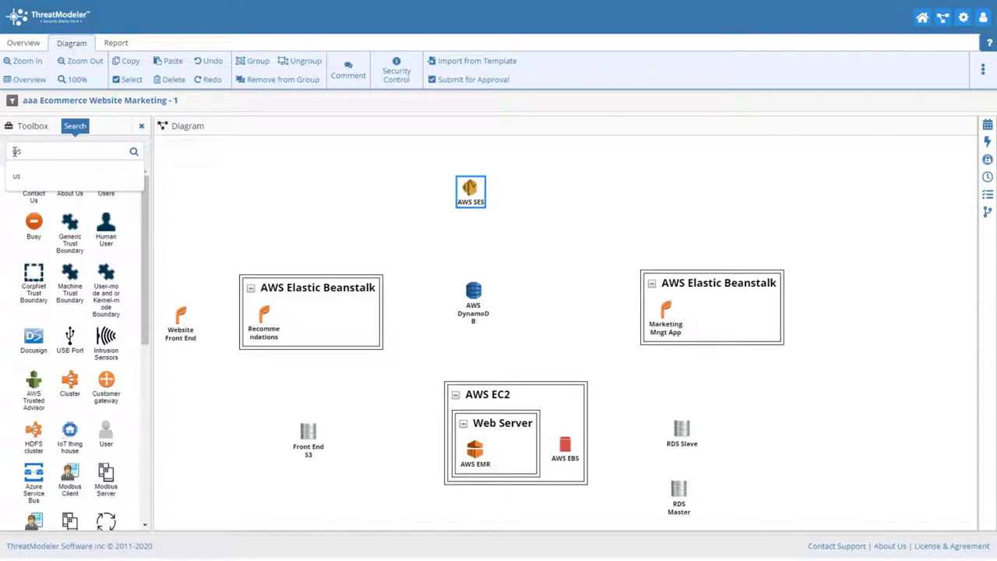
left_click_drag(109, 440, 785, 401)
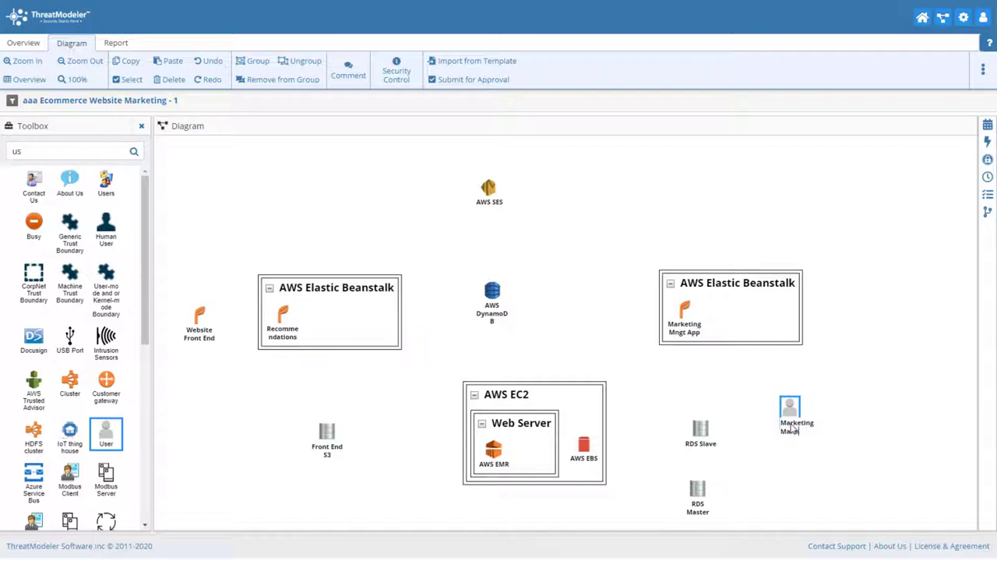
key("Return")
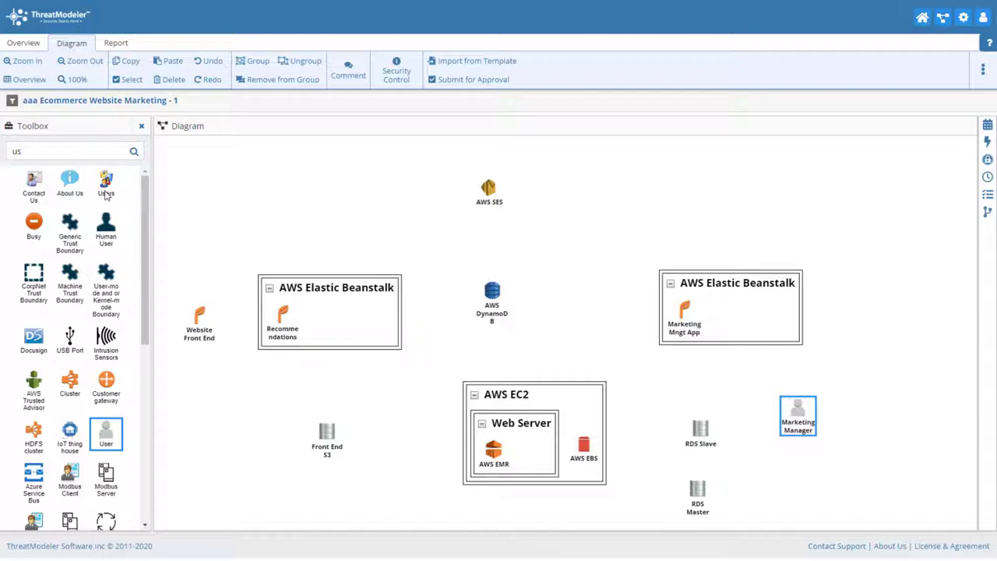
left_click_drag(107, 191, 337, 206)
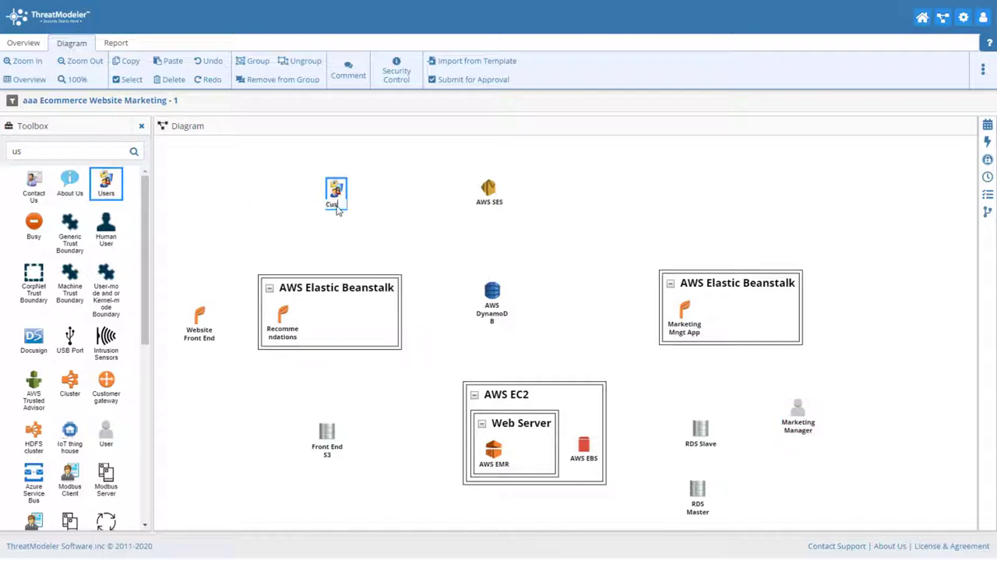
key("Return")
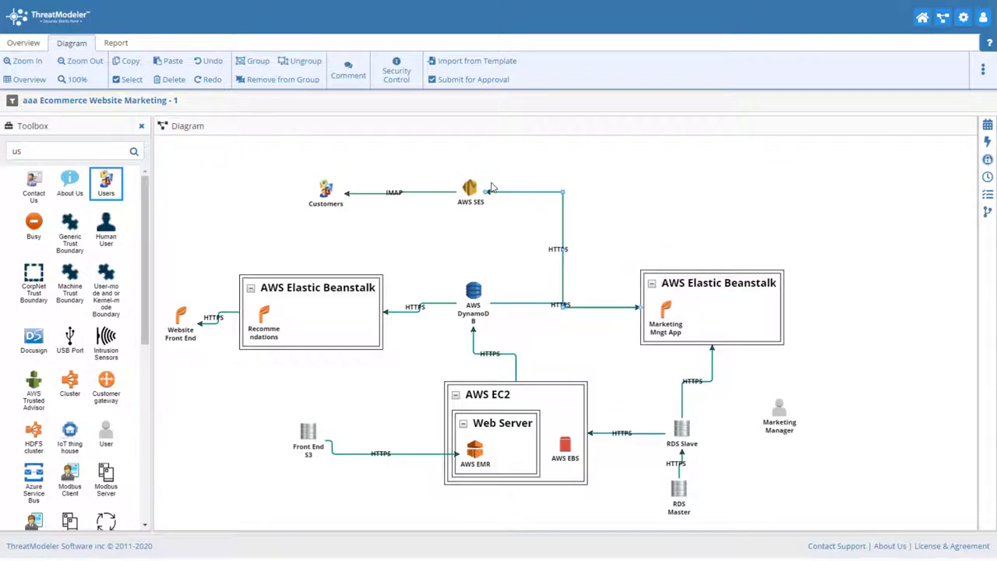
- Shift the marketing Beanstalk box, link Marketing Manager into it, and move Marketing Manager above it
left_click_drag(691, 291, 642, 267)
left_click_drag(788, 413, 693, 290)
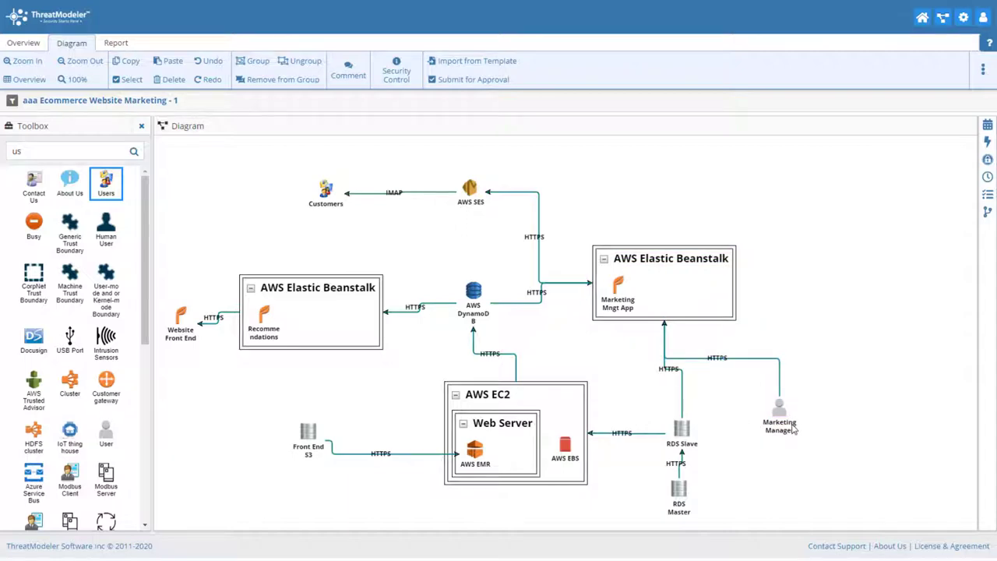
left_click_drag(792, 429, 642, 189)
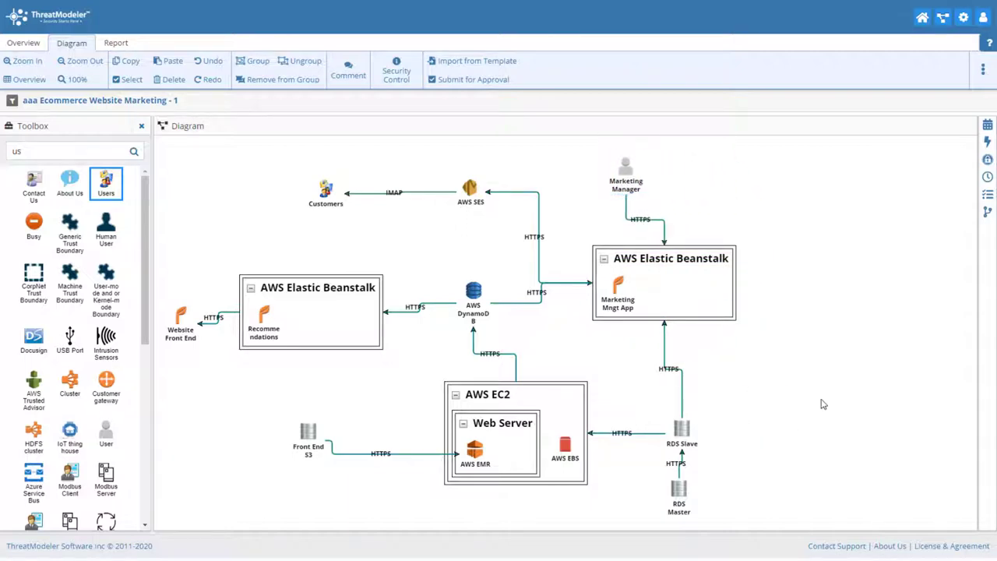
- Add the Emails data element to the AWS SES node
left_click(471, 205)
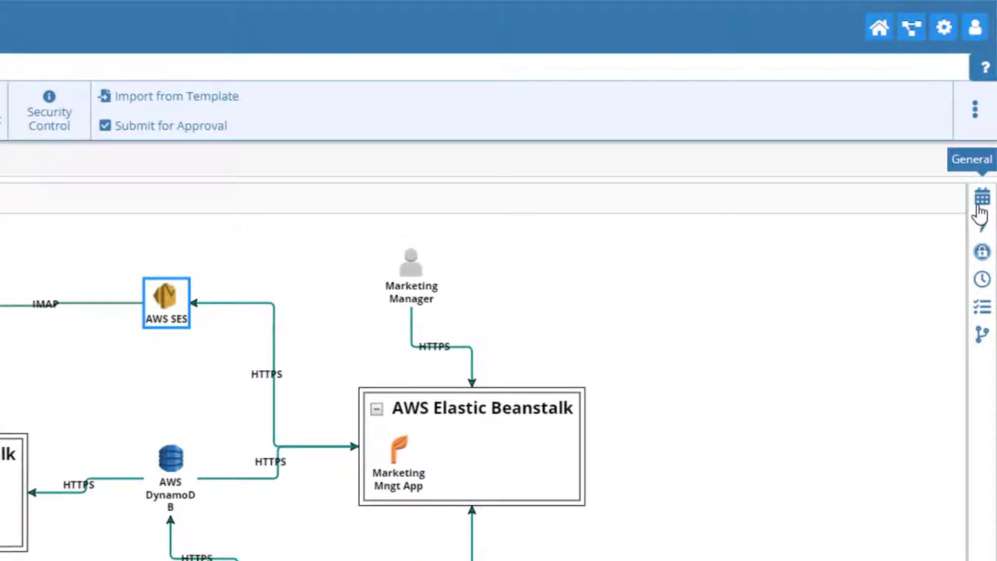
left_click(981, 204)
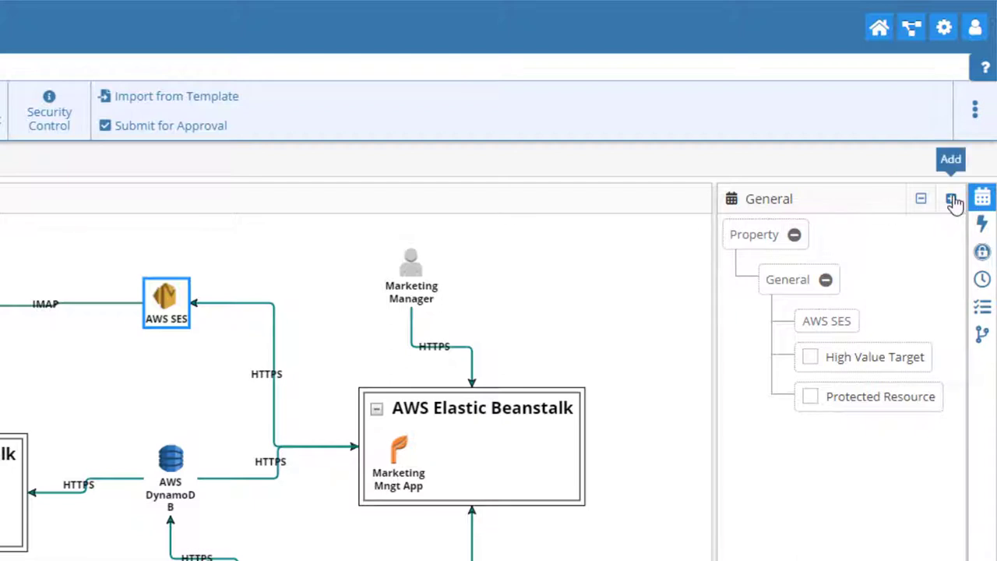
left_click(952, 200)
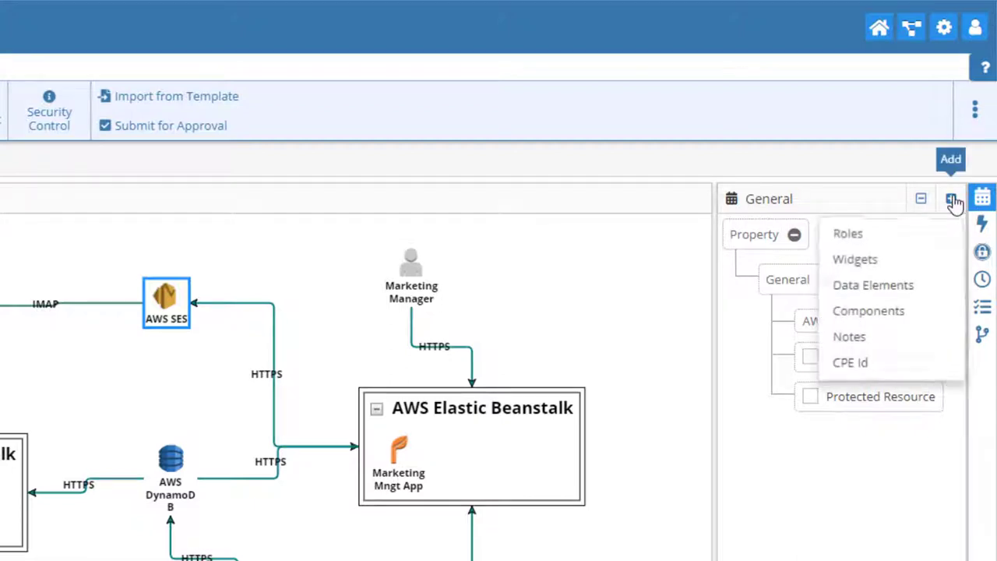
left_click(905, 287)
left_click(865, 260)
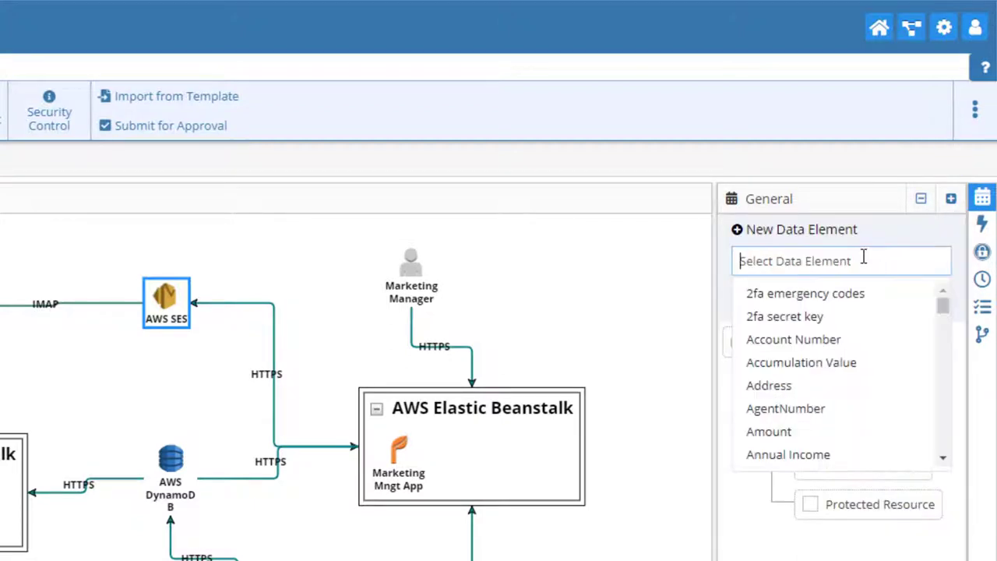
type("em")
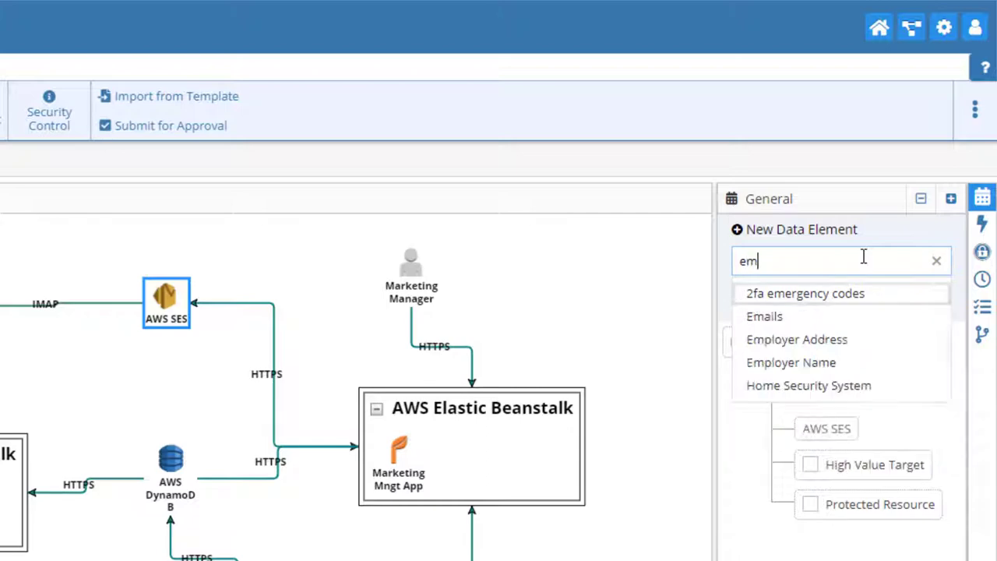
left_click(767, 318)
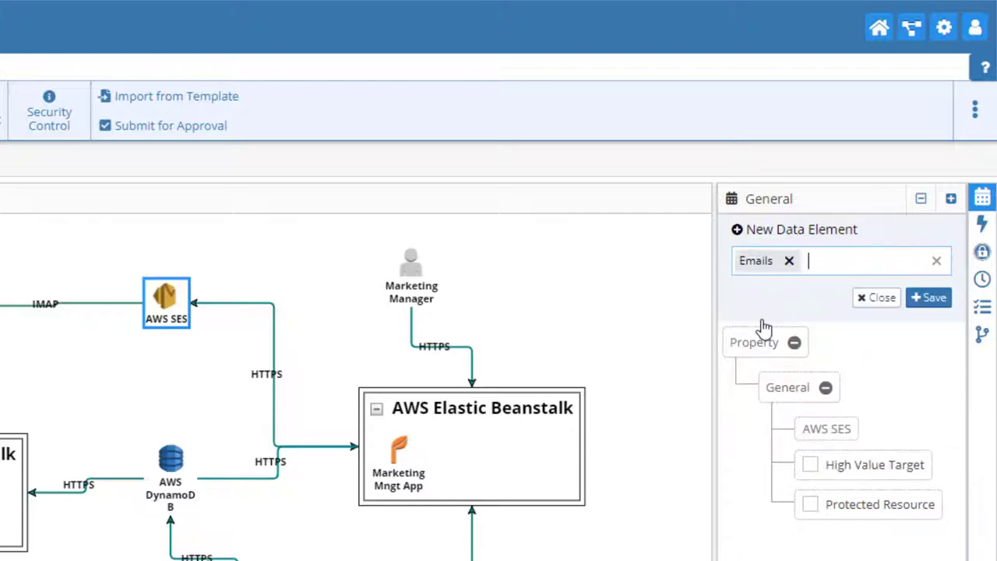
left_click(929, 301)
- Add the Email component to AWS SES
left_click(950, 198)
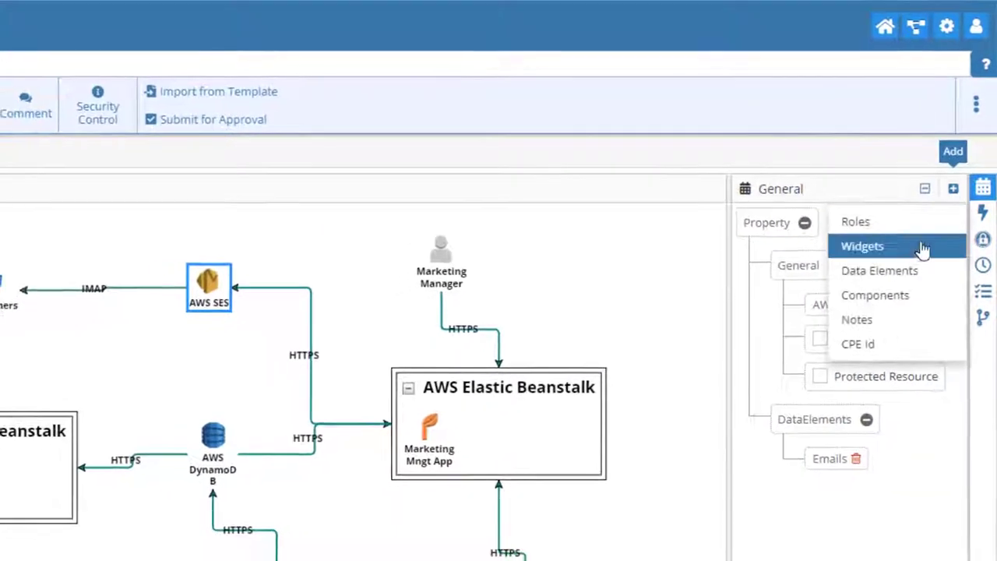
left_click(882, 285)
left_click(887, 193)
type("em")
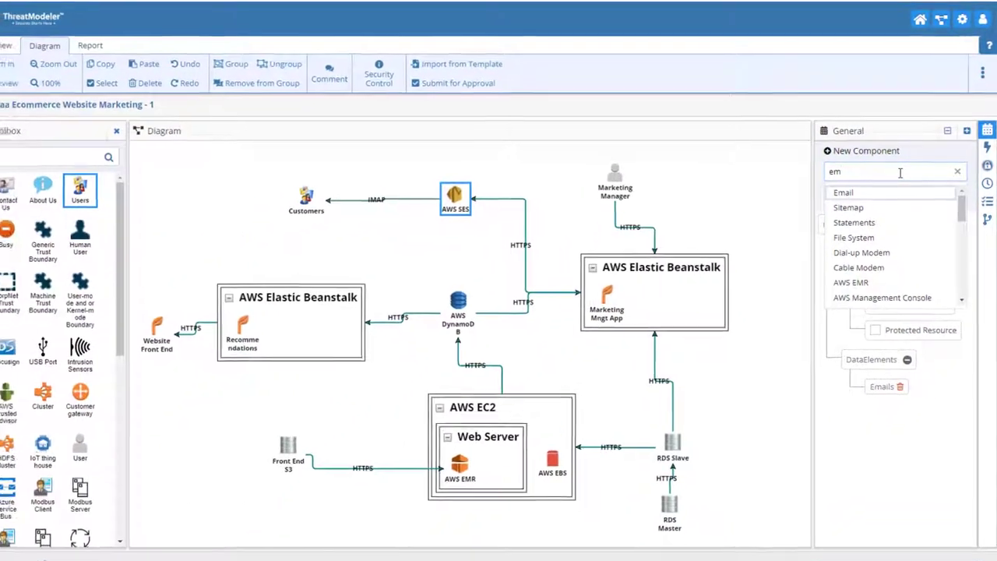
left_click(838, 191)
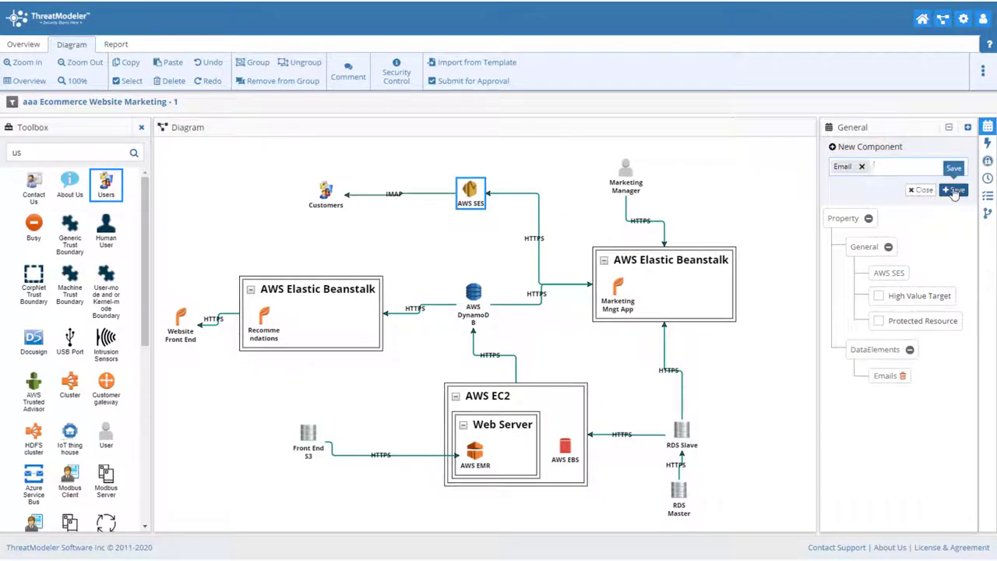
left_click(952, 193)
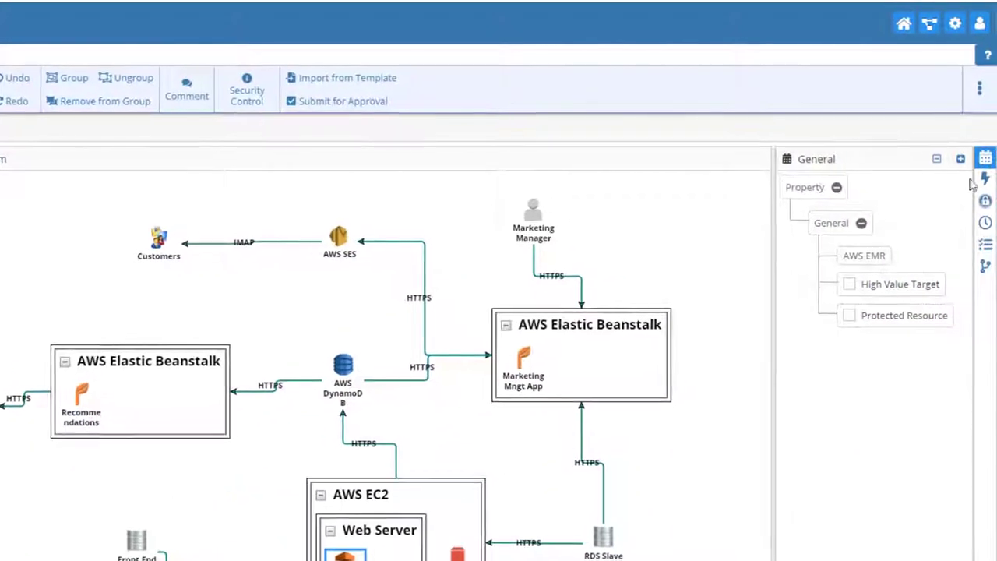
- Save nine data elements on AWS EMR, including Amount, Billing Address, Purchase History and Transaction History
left_click(964, 141)
left_click(904, 228)
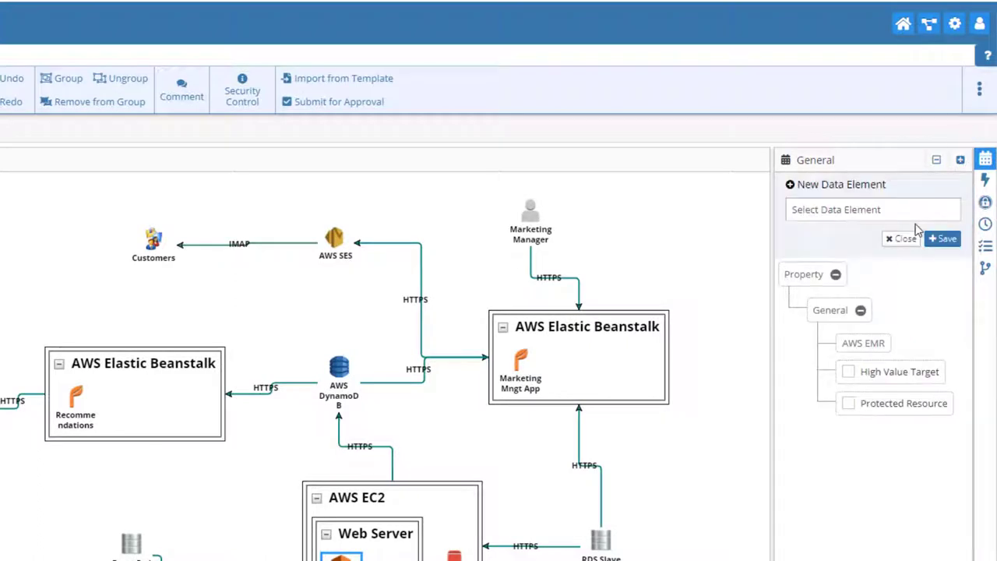
left_click(917, 211)
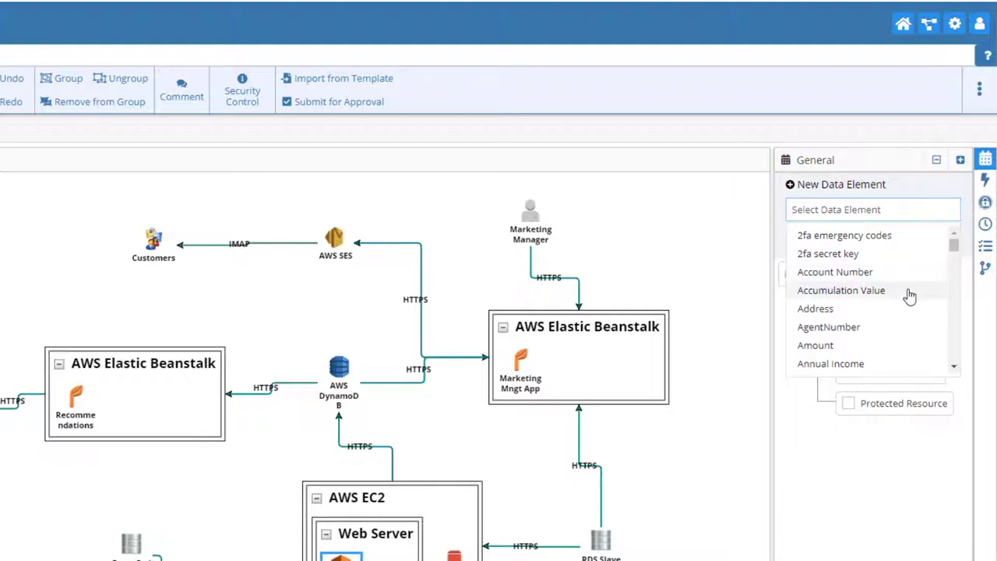
left_click(824, 351)
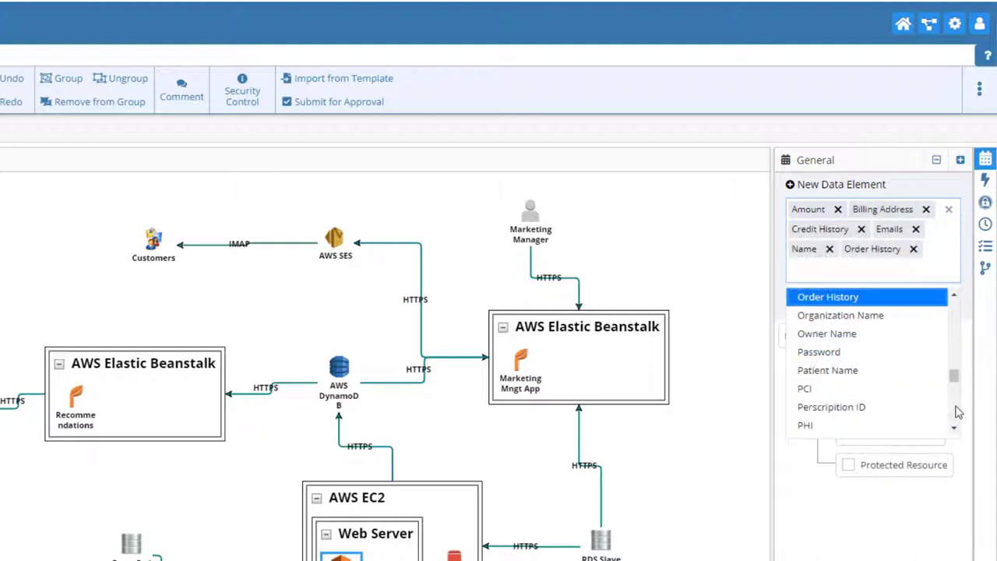
scroll(958, 413, "down", 3)
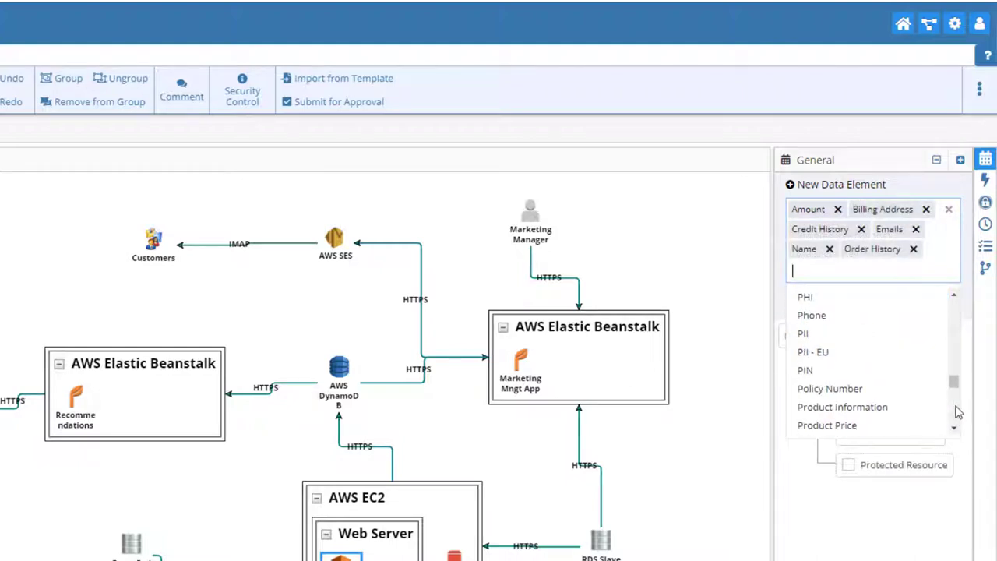
scroll(958, 413, "down", 3)
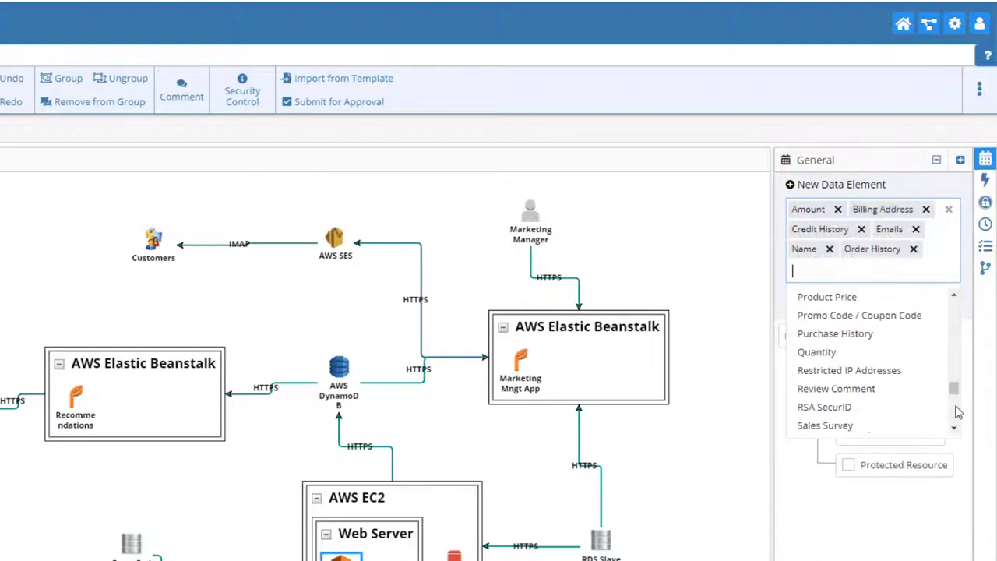
left_click(853, 334)
left_click(895, 287)
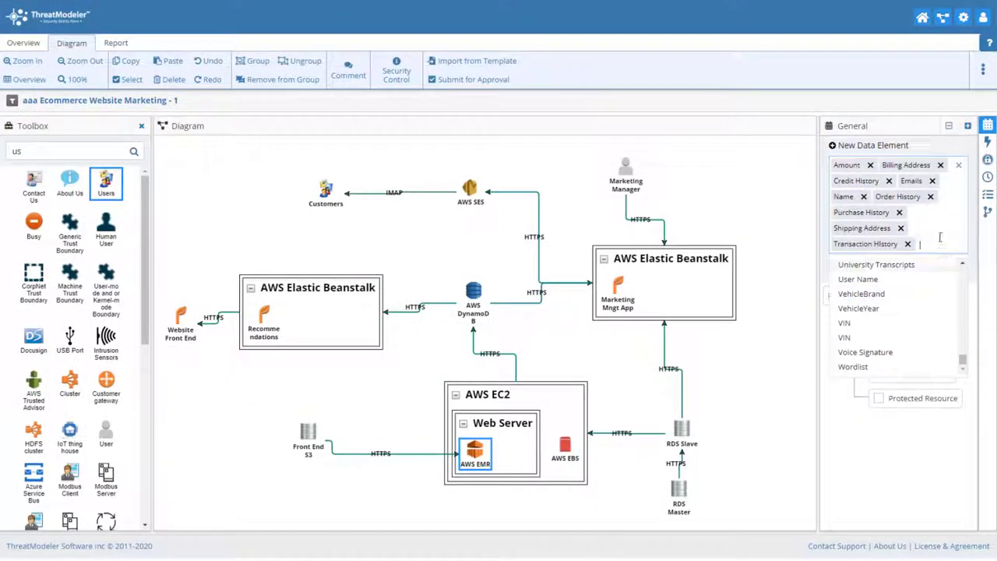
left_click(940, 237)
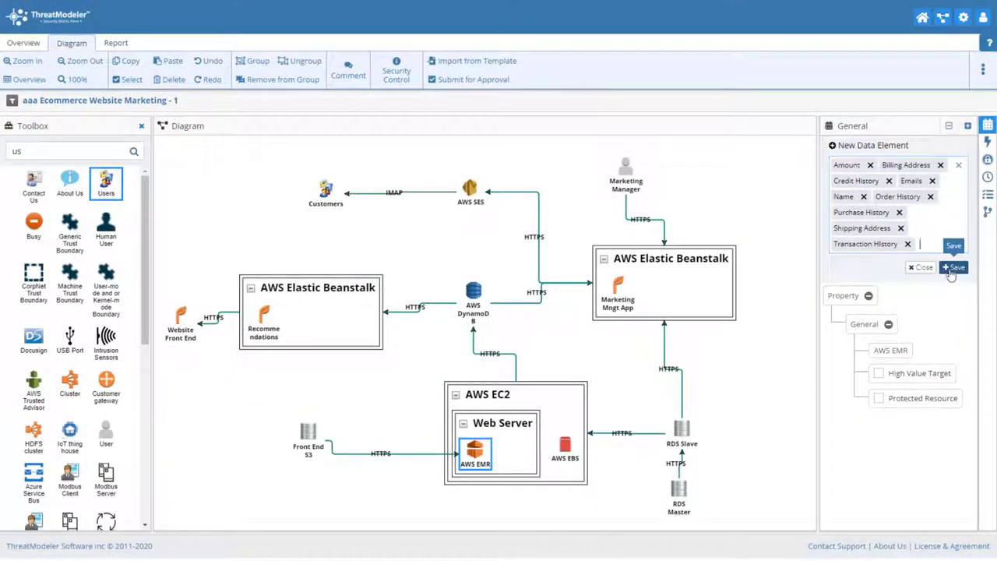
left_click(955, 268)
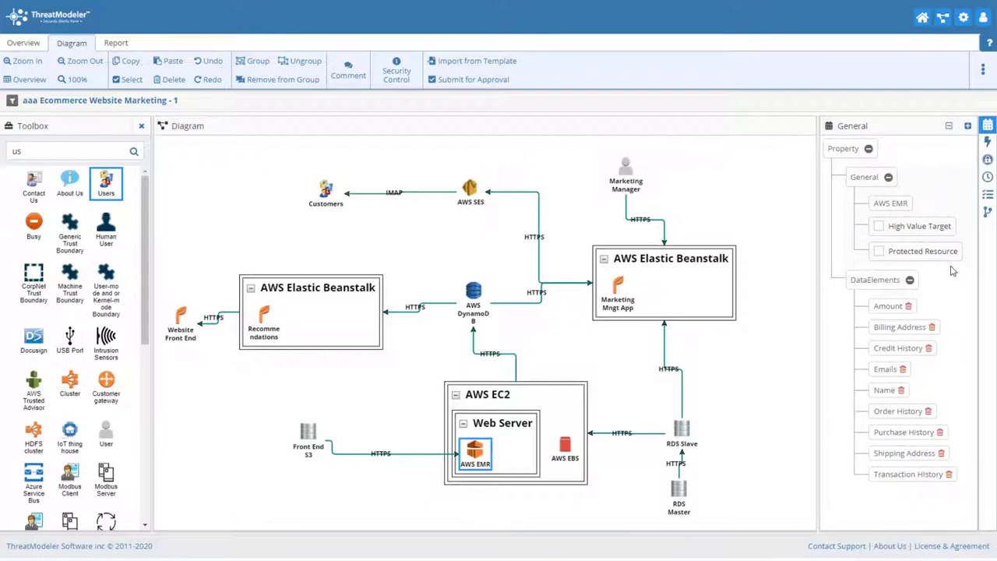
- Save Amount and other data elements on AWS DynamoDB, then select Marketing Mngt App
left_click(473, 292)
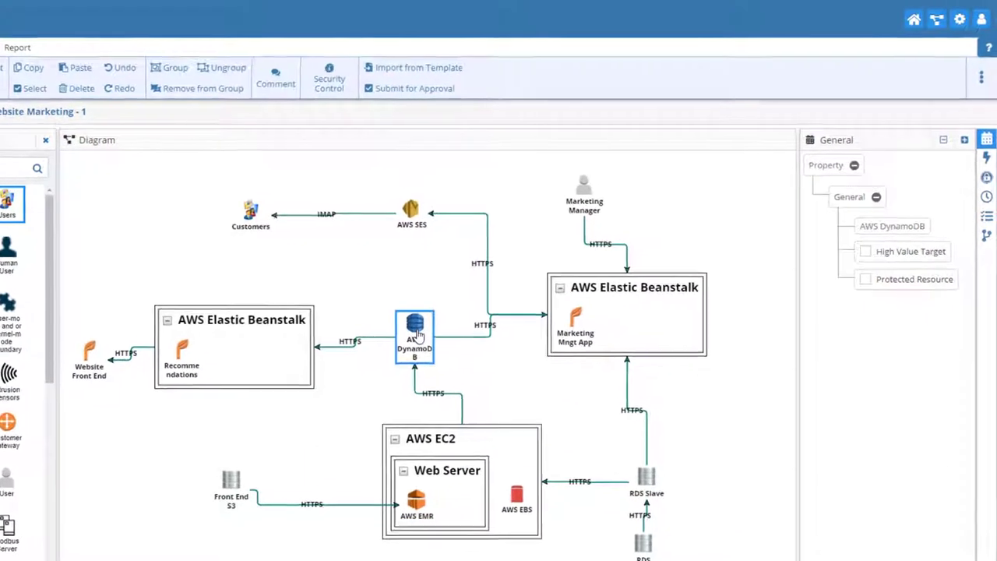
left_click(964, 139)
left_click(920, 200)
left_click(857, 225)
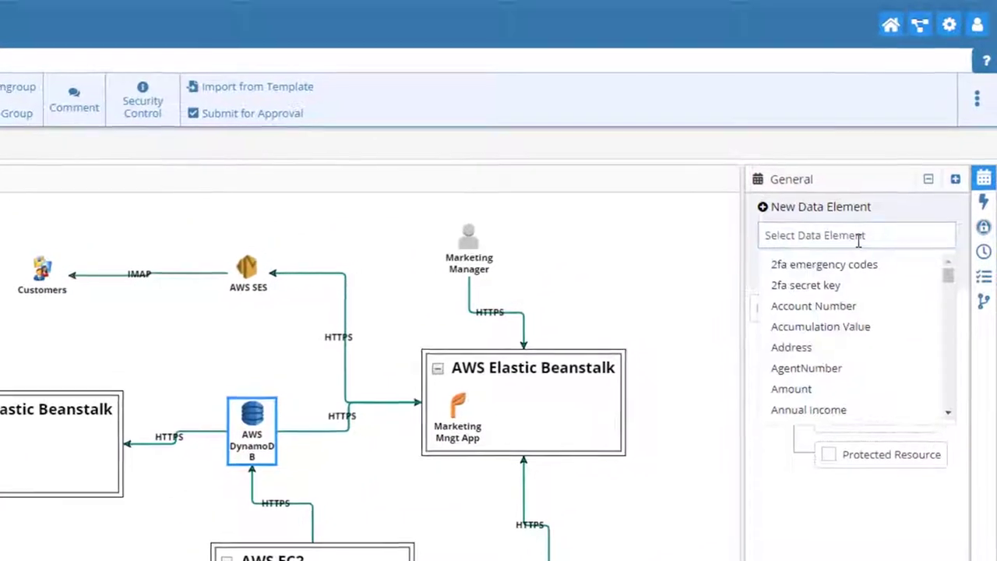
left_click(789, 393)
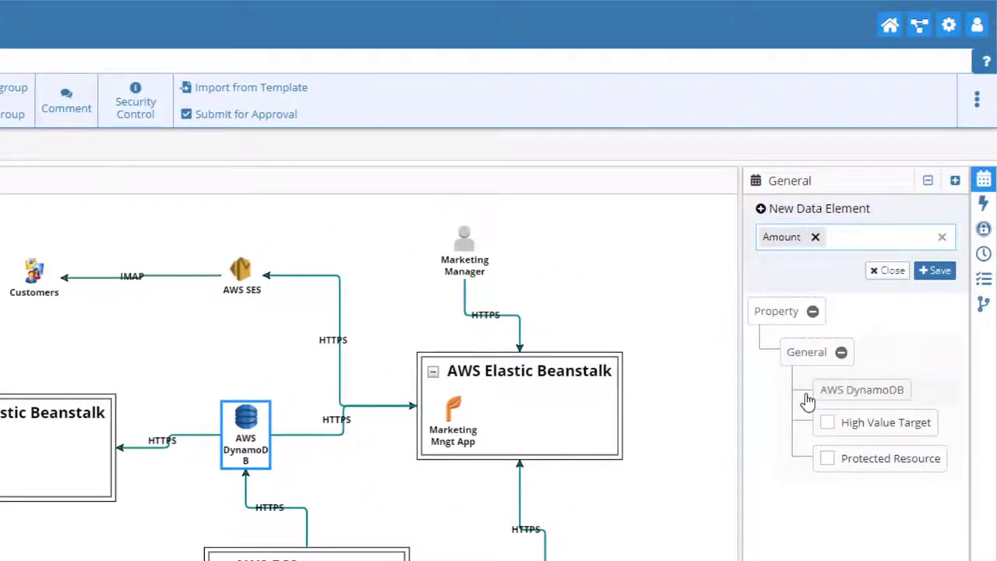
left_click(938, 383)
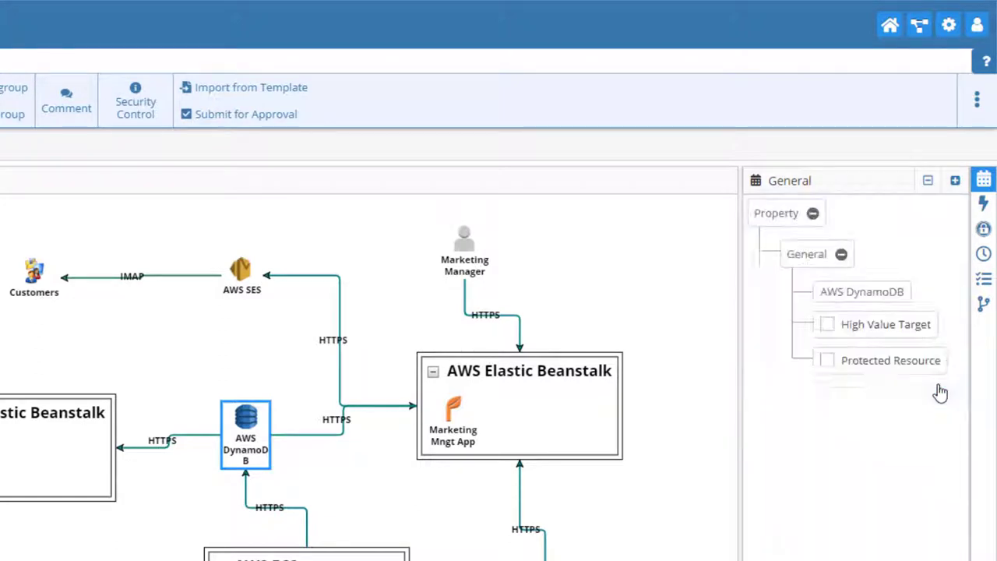
left_click(451, 419)
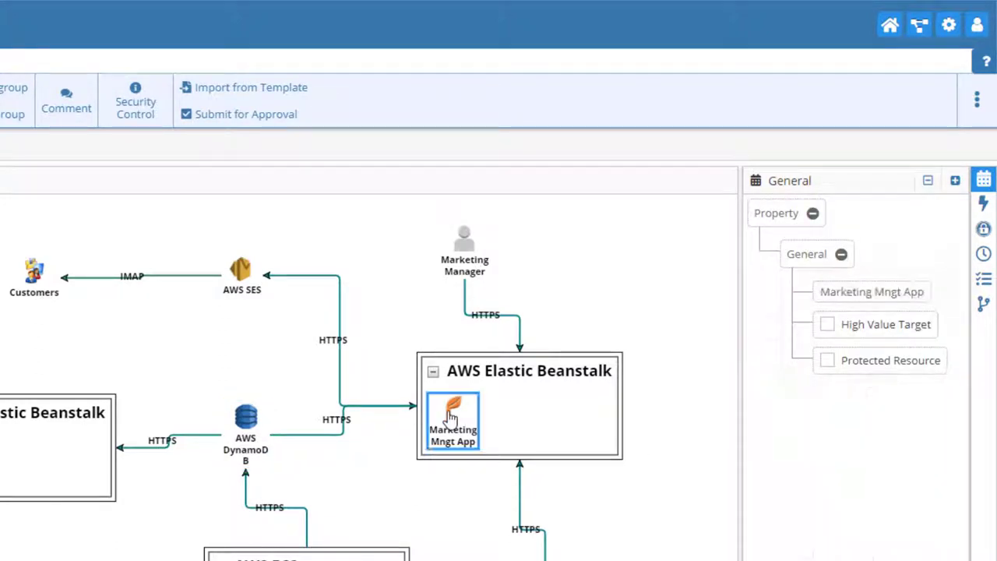
- Add a Form widget with a Database backend to Marketing Mngt App
left_click(955, 181)
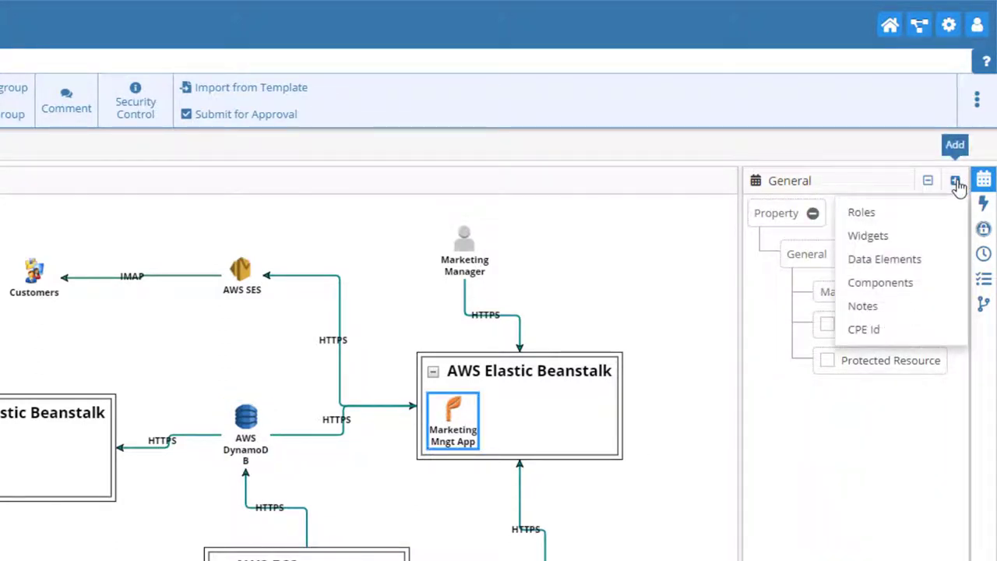
left_click(886, 236)
left_click(825, 229)
left_click(782, 265)
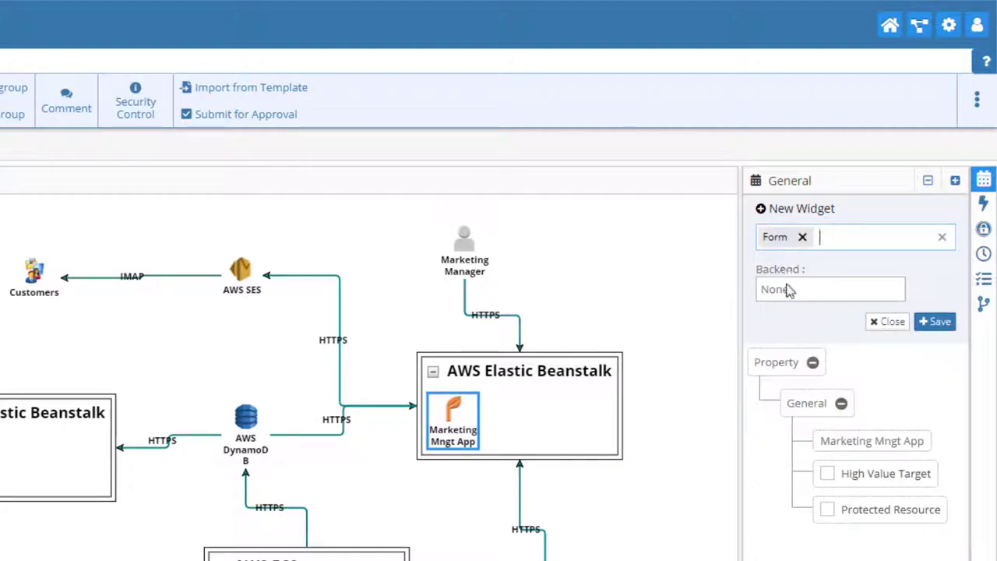
left_click(789, 292)
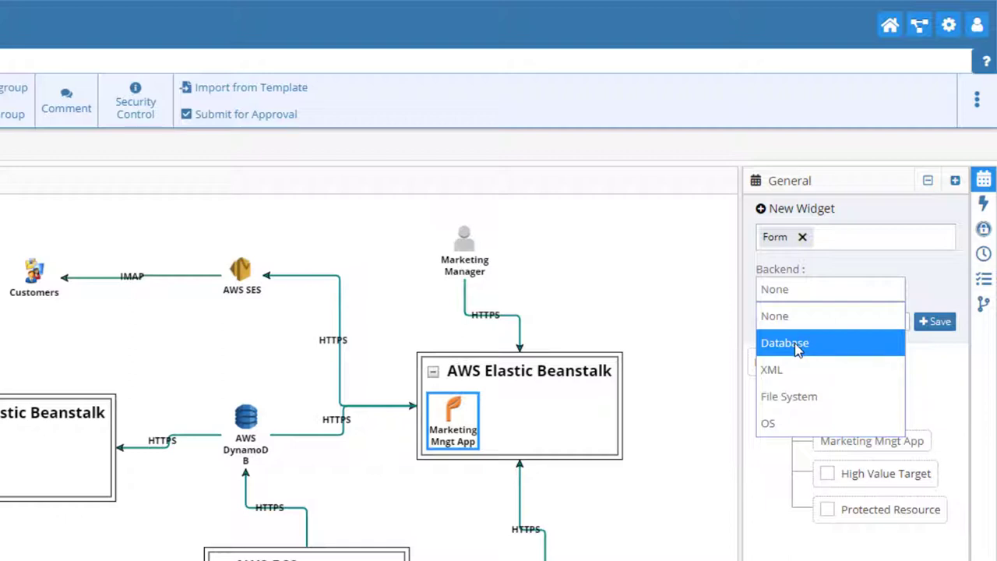
left_click(798, 348)
left_click(935, 321)
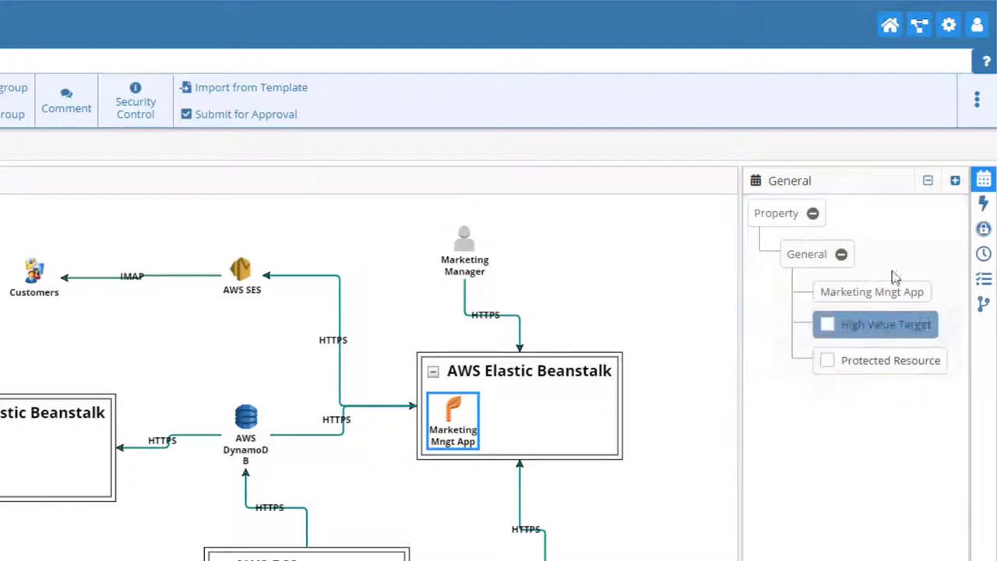
- Add Cookie and Session widgets to Marketing Mngt App
left_click(955, 180)
left_click(878, 234)
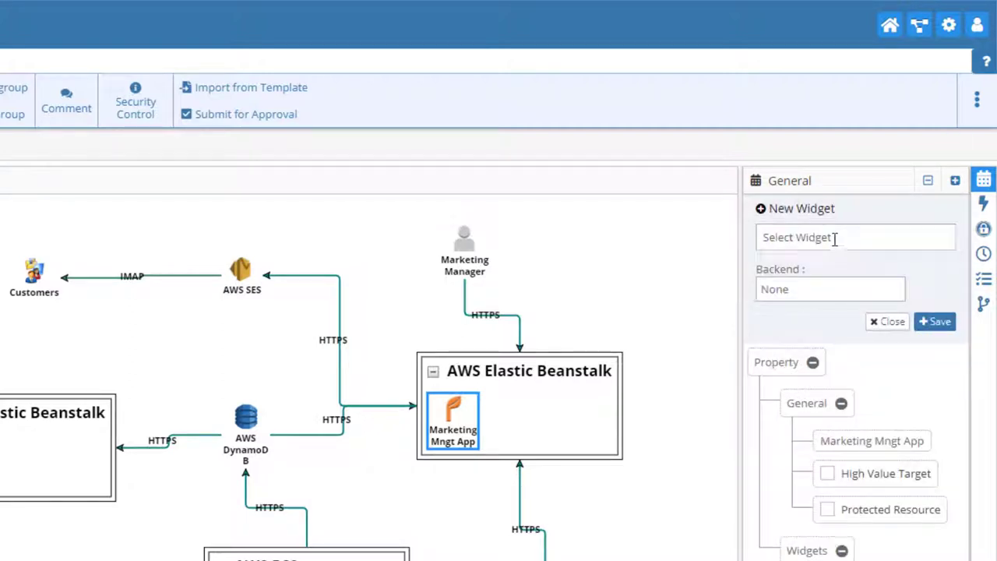
left_click(835, 238)
left_click(799, 288)
type("se")
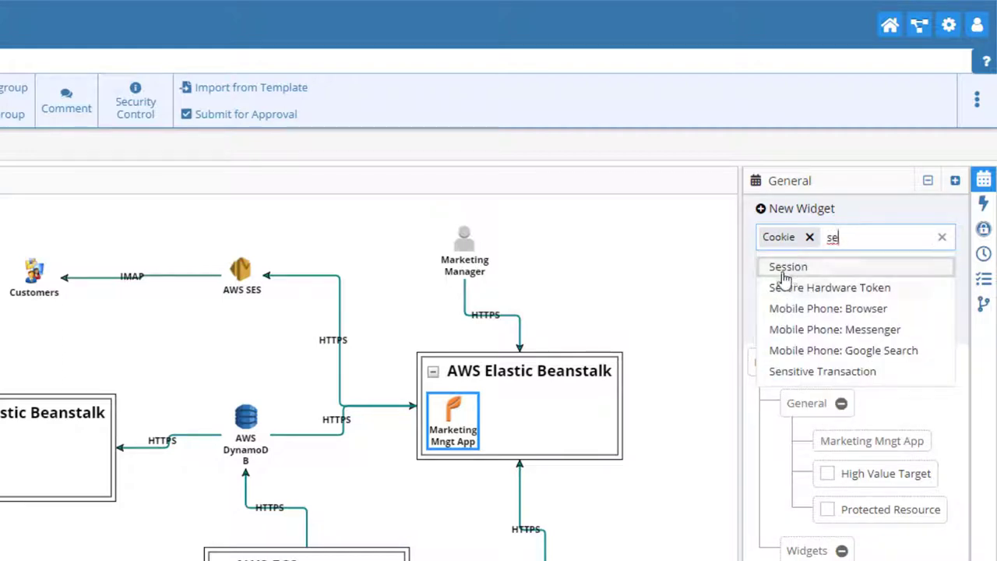
left_click(787, 269)
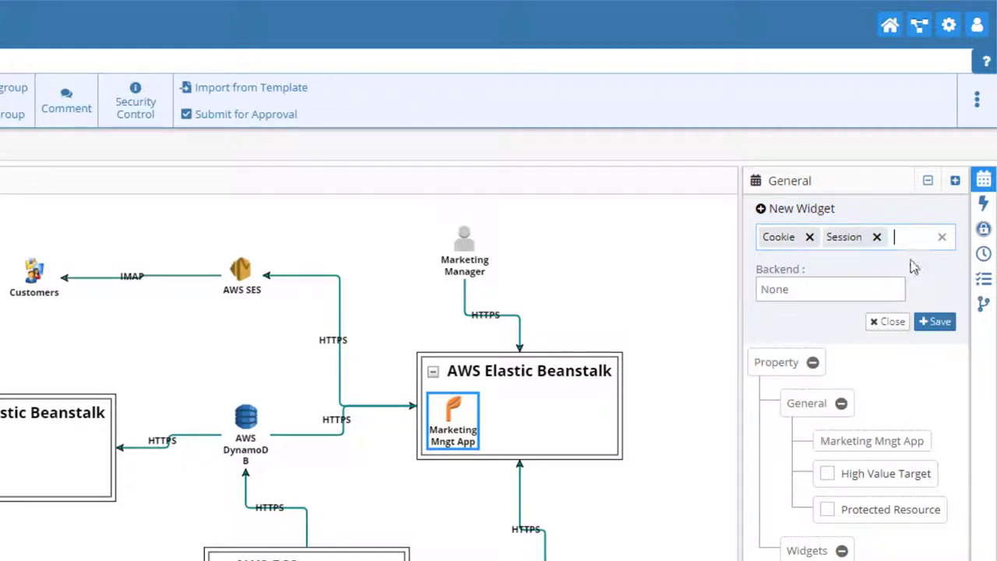
left_click(933, 321)
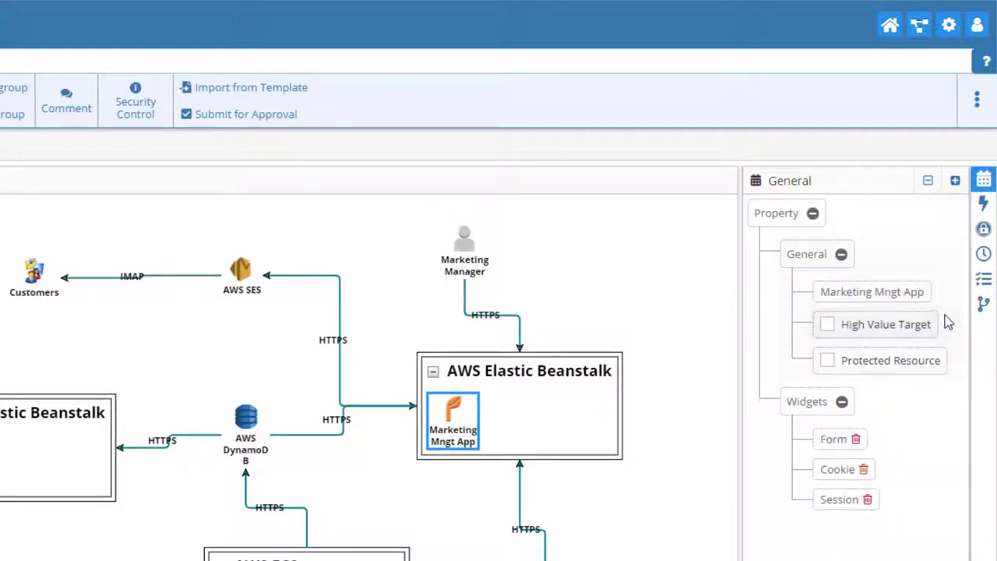
- Pick data elements User Name, Password, Credit History, Emails and Name for Marketing Mngt App
left_click(955, 180)
left_click(909, 263)
left_click(865, 236)
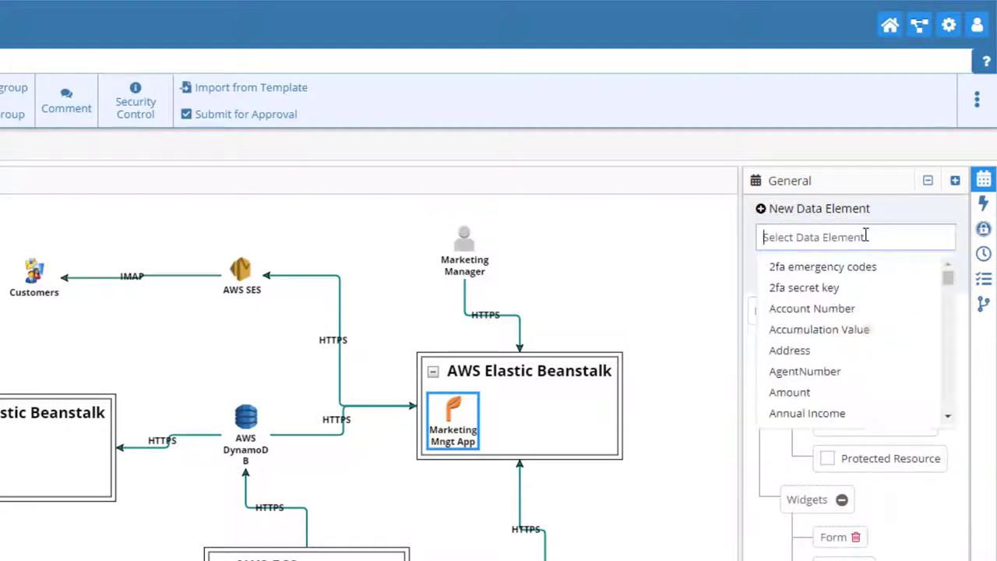
type("us")
left_click(811, 328)
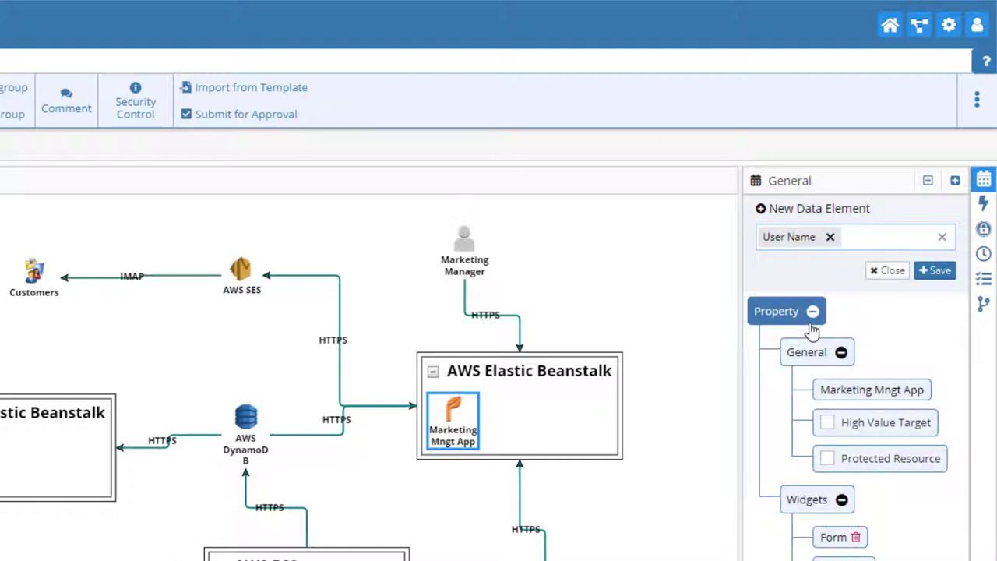
type("pas")
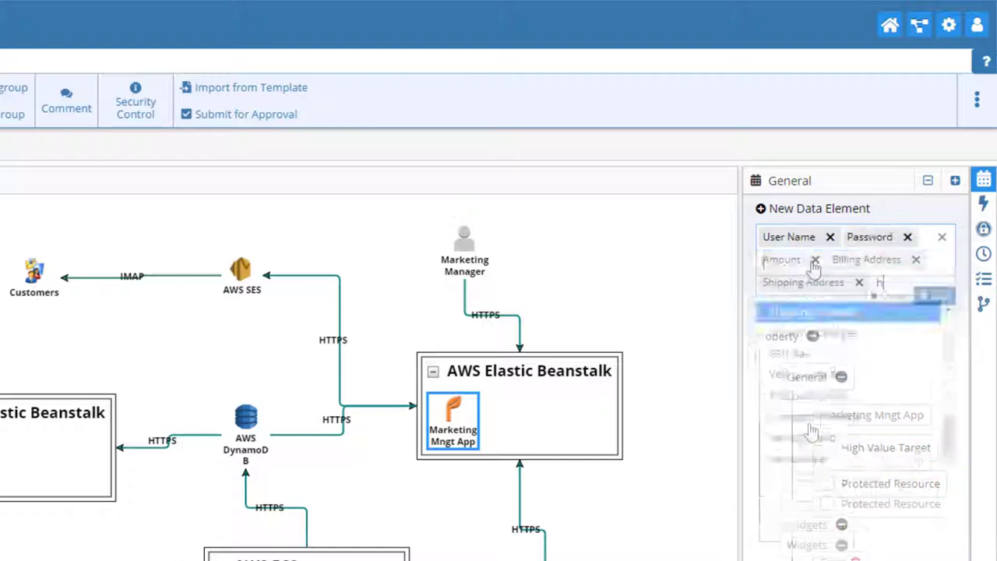
type("his")
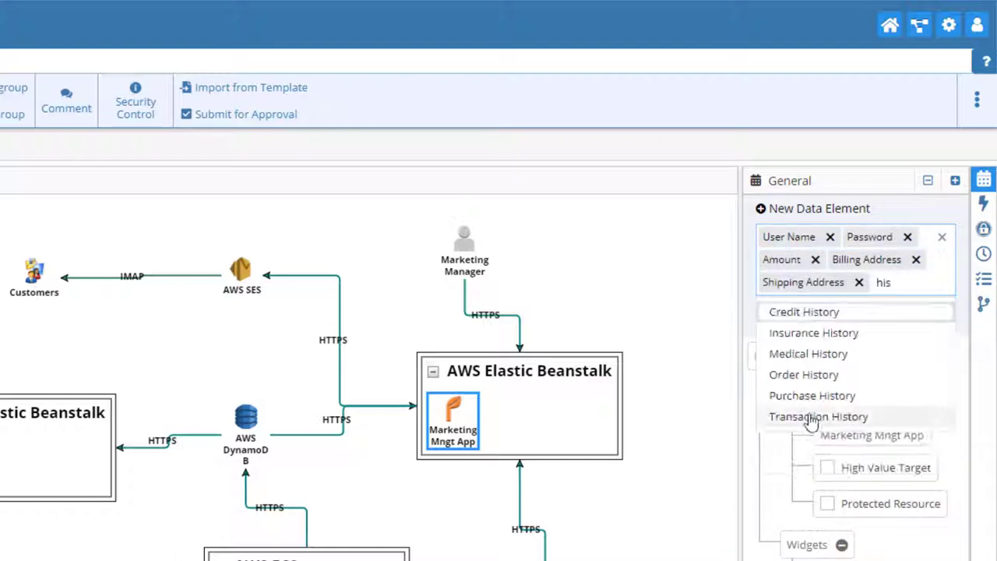
left_click(805, 313)
type("em")
left_click(786, 356)
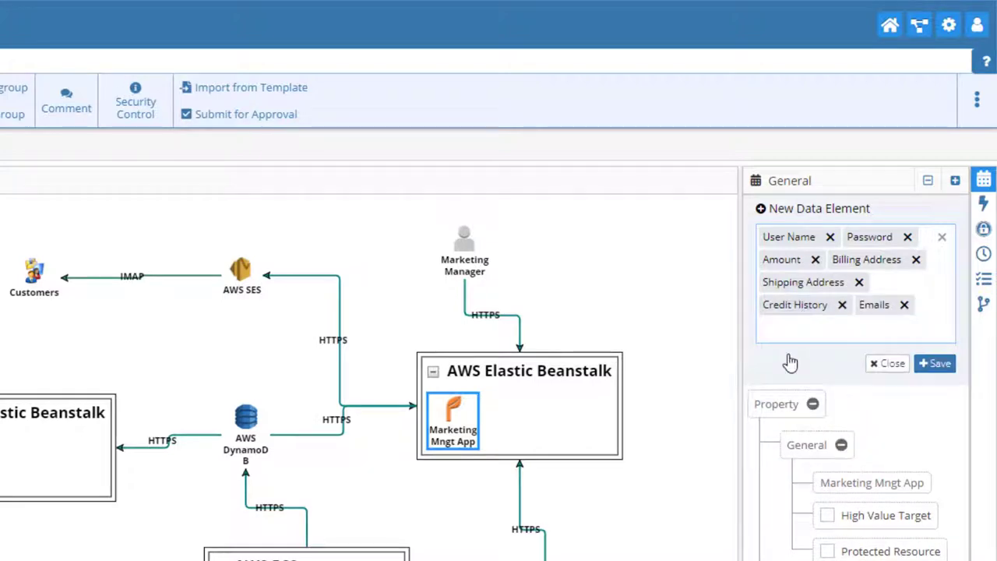
type("name")
left_click(783, 441)
type("his")
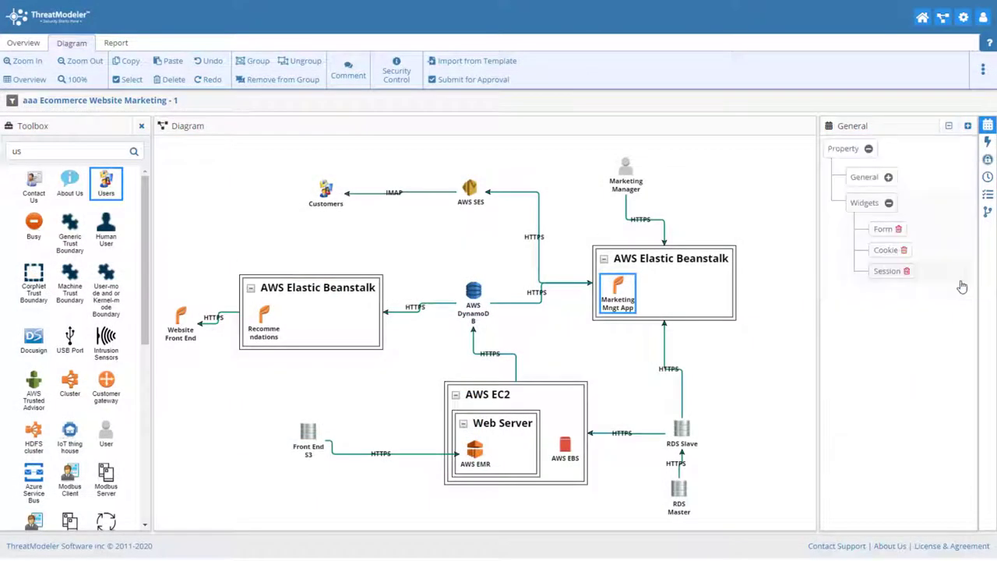
- On the Overview page, read the AWS EBS threats: Encryption Brute Forcing, Weak Identity/Credential/Access Management, Account Hijacking
left_click(731, 365)
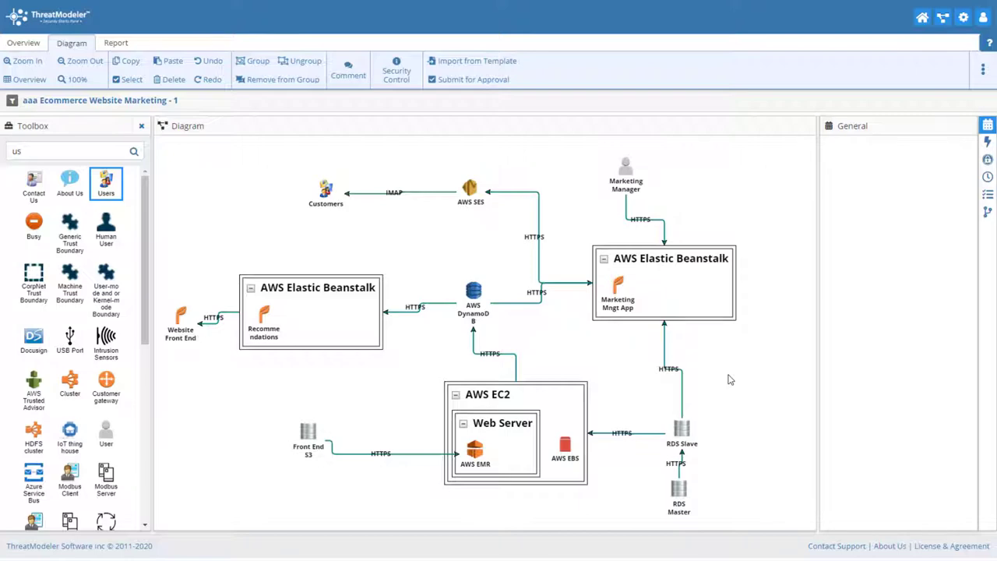
left_click(23, 44)
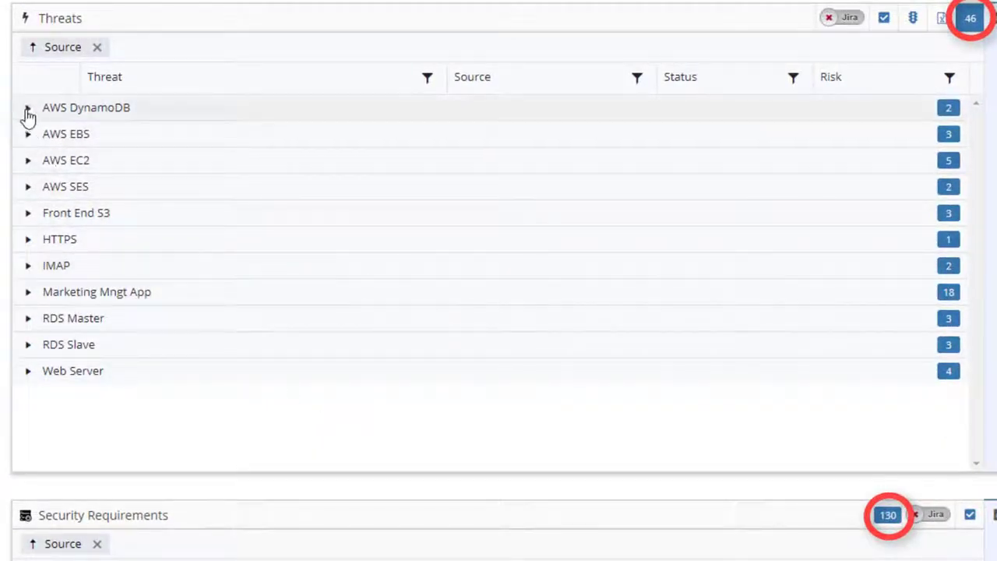
left_click(27, 136)
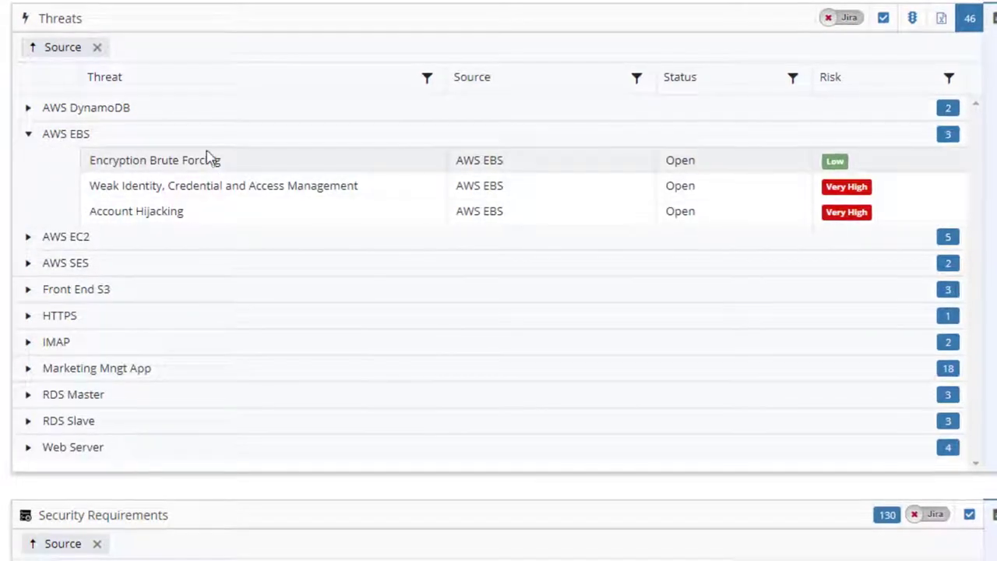
left_click(204, 161)
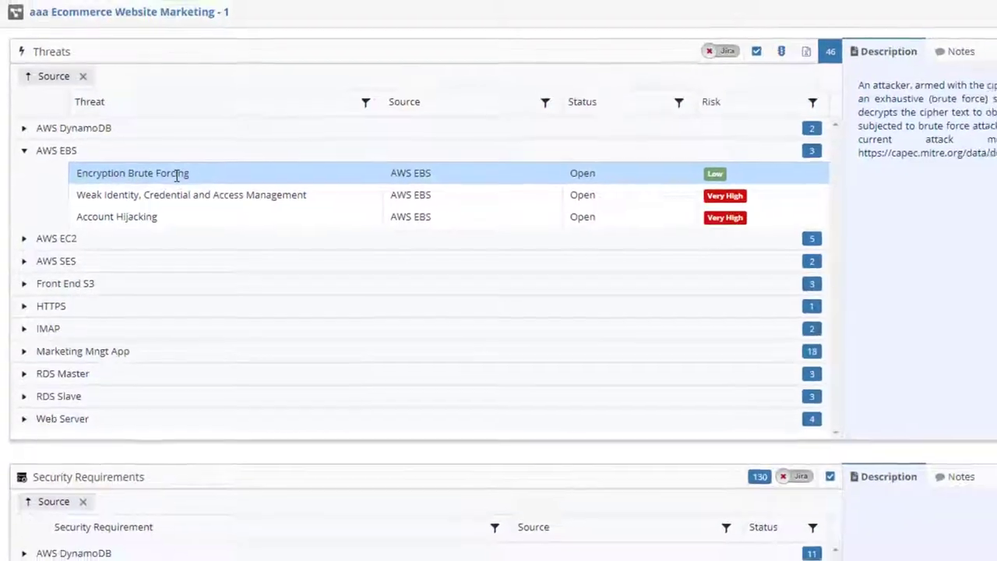
left_click(191, 191)
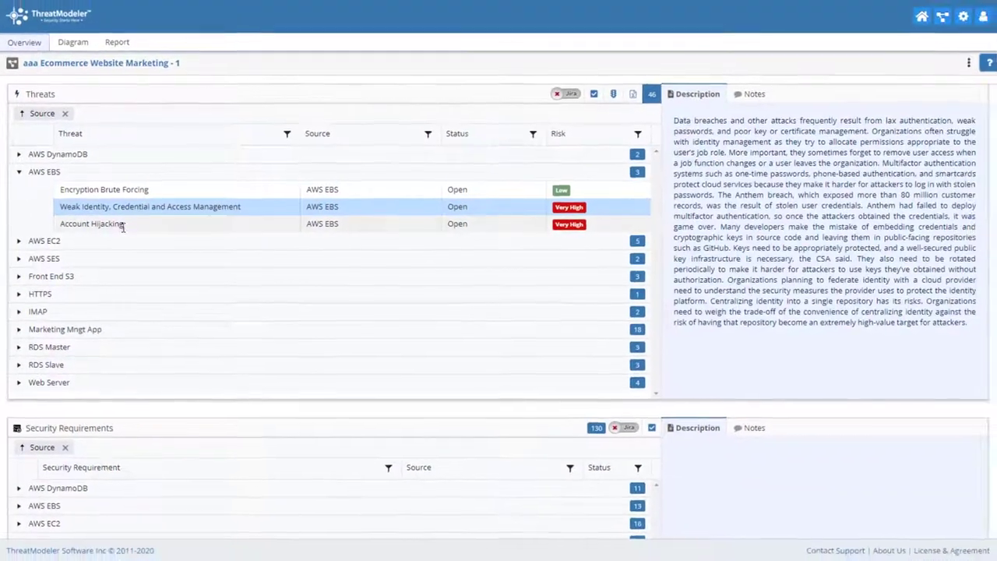
left_click(111, 226)
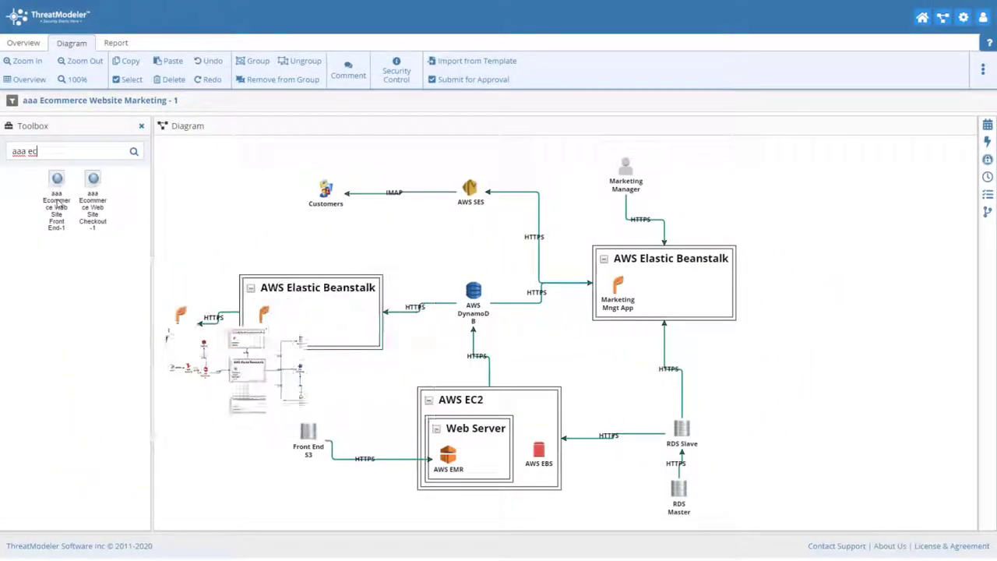
- Add the aaa Ecommerce Web Site Front End-1 nested model and delete the old Website Front End node
left_click_drag(56, 201, 169, 366)
left_click(180, 334)
key("Delete")
left_click(550, 64)
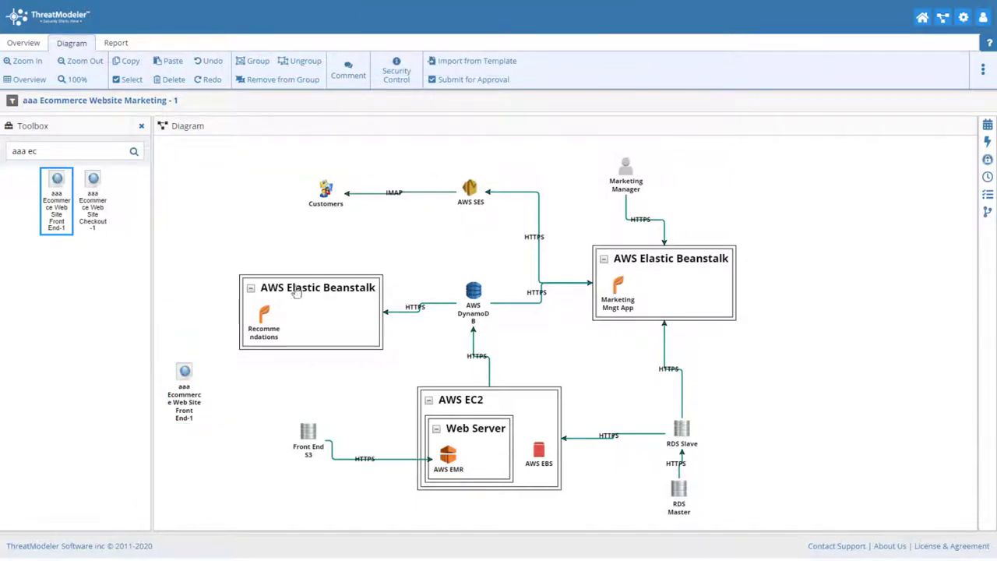
- Connect Recommendations Beanstalk to the new front-end model and enable Import Threats on it
left_click_drag(292, 293, 195, 406)
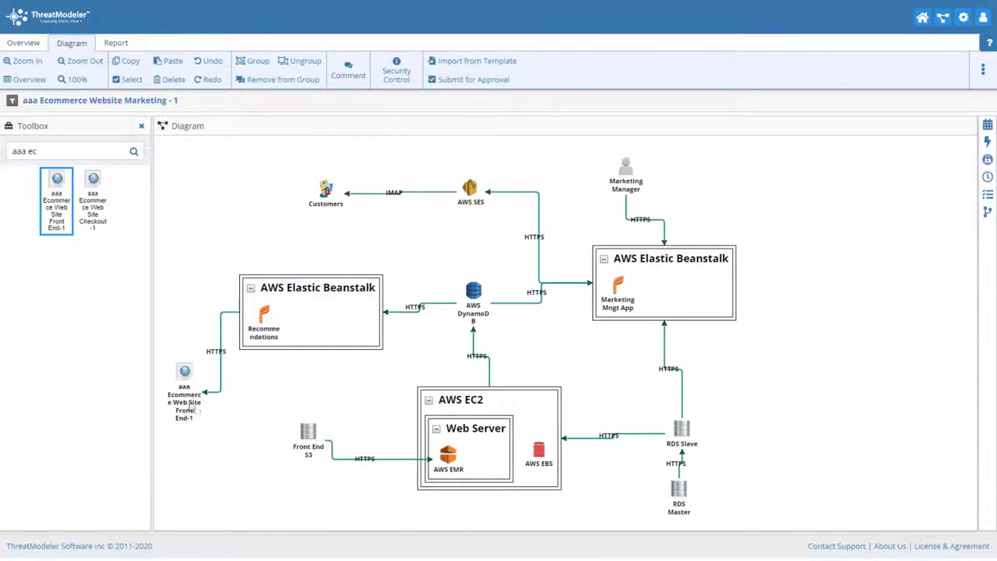
left_click(191, 405)
left_click(987, 126)
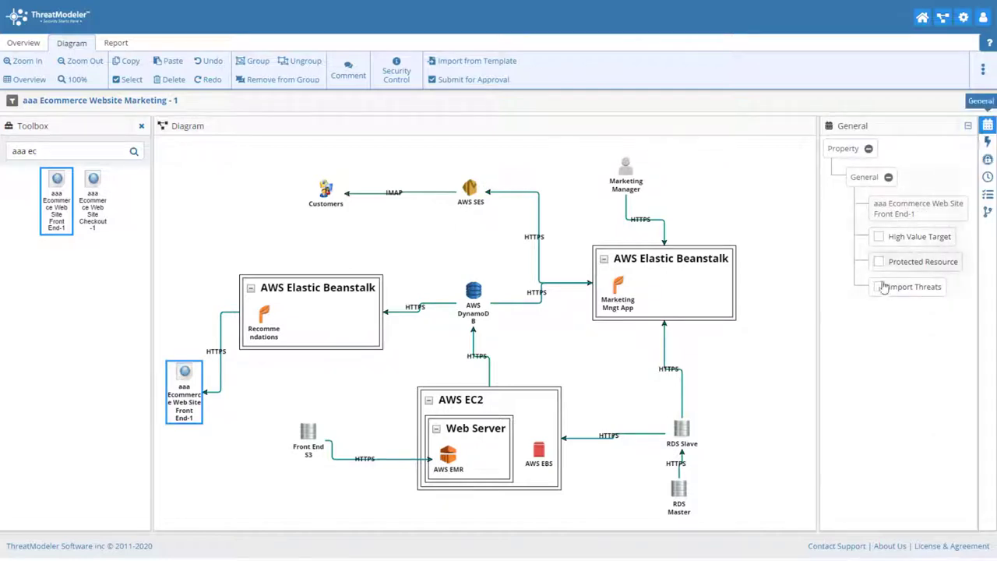
left_click(879, 287)
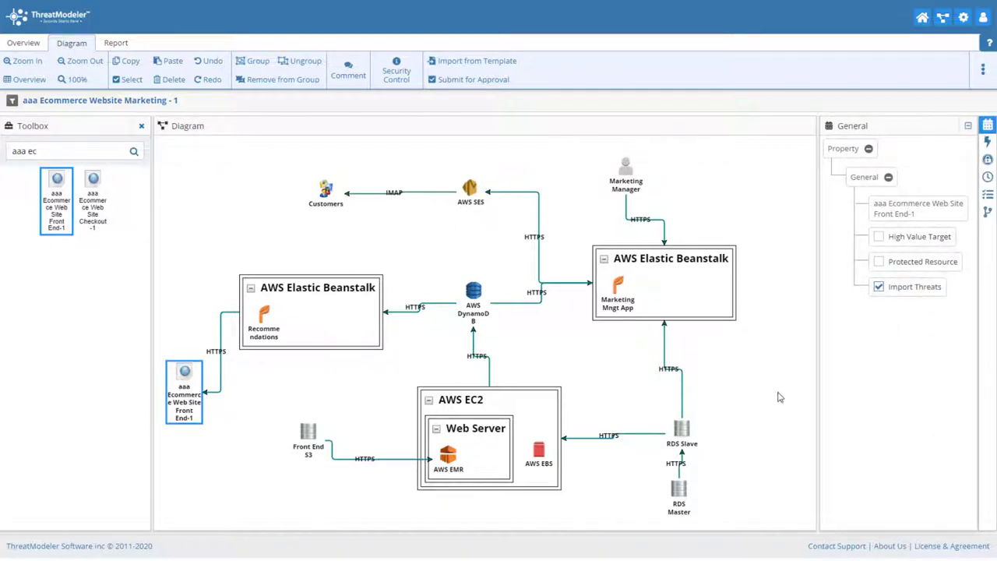